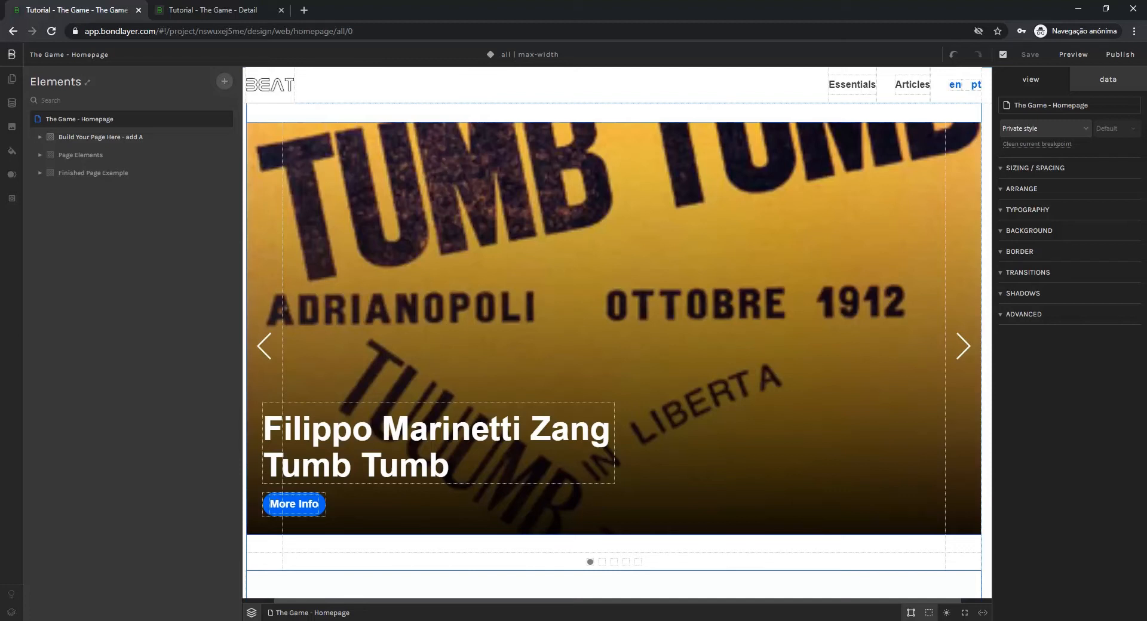
scroll(622, 335, down, 5)
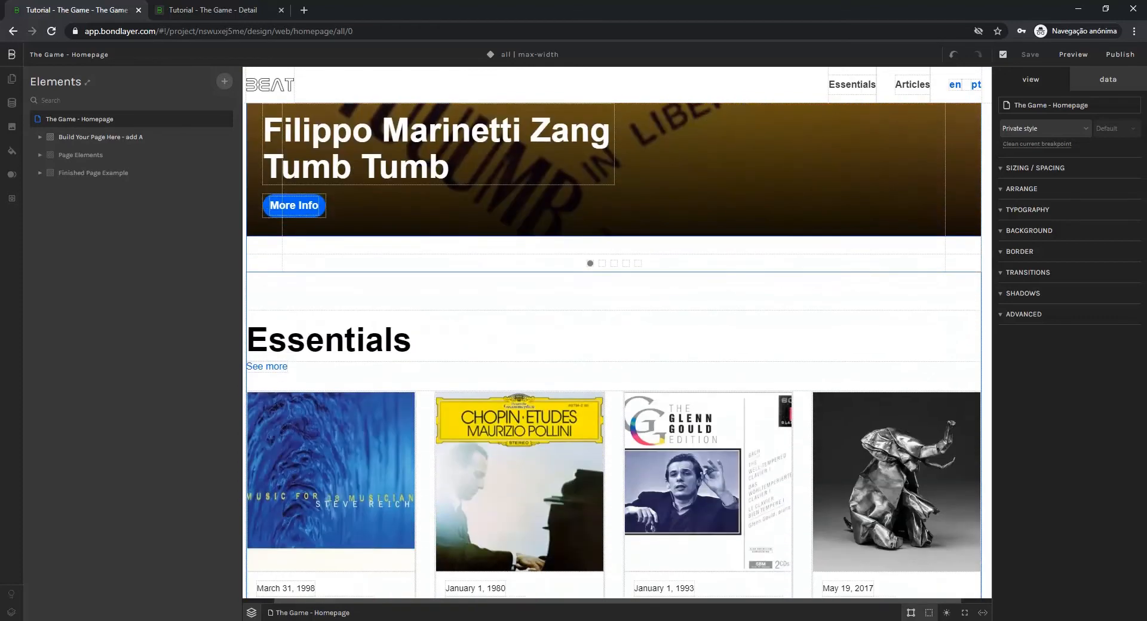
scroll(622, 334, down, 4)
scroll(625, 336, down, 6)
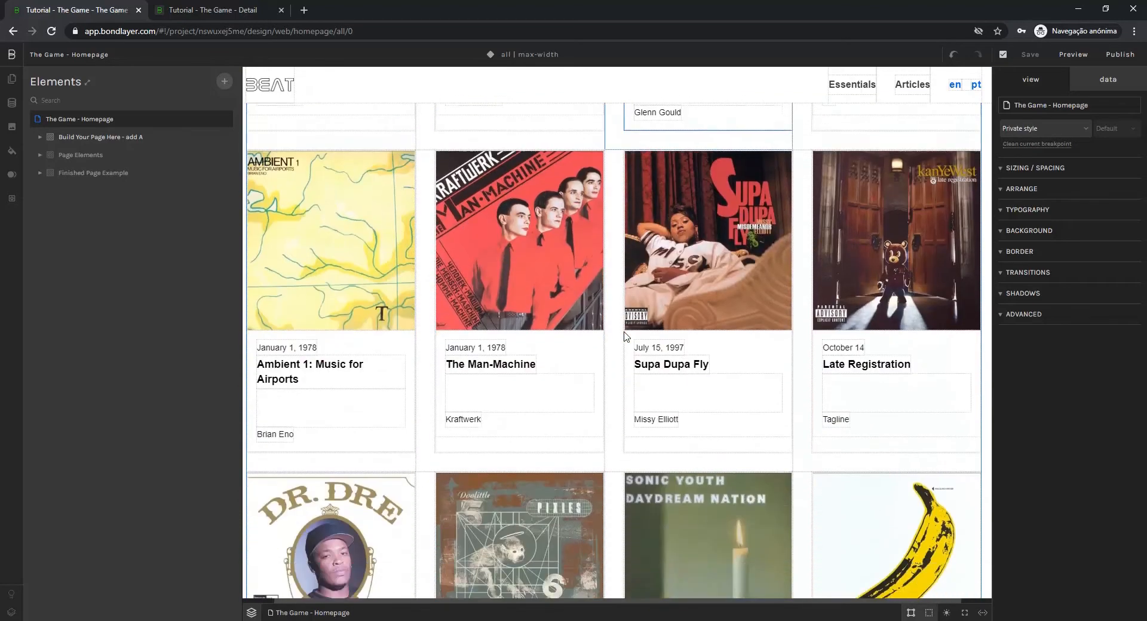
scroll(625, 336, up, 3)
scroll(624, 336, up, 12)
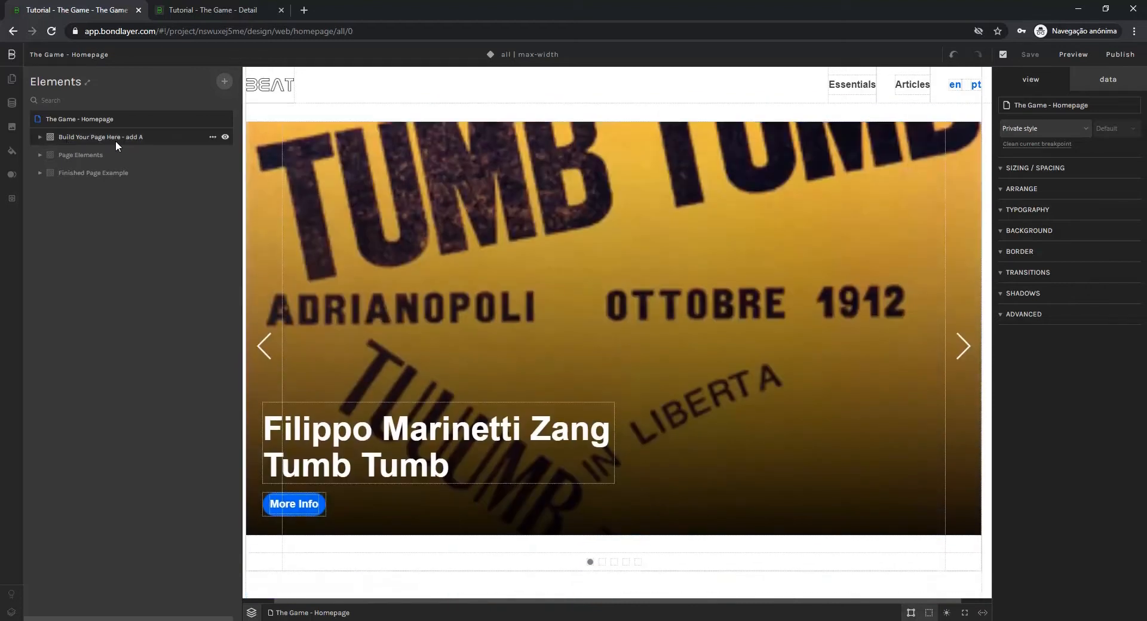
Step: Move the I - Simple and Headline section from Page Elements into the Content Container under Max Width
click(40, 137)
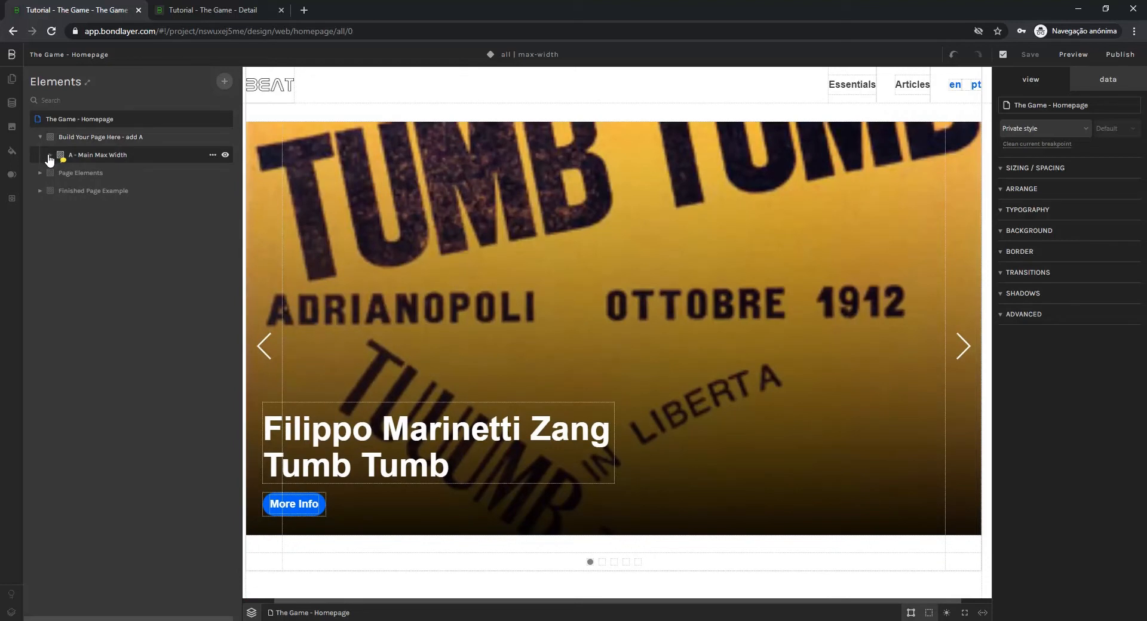
click(50, 155)
click(61, 172)
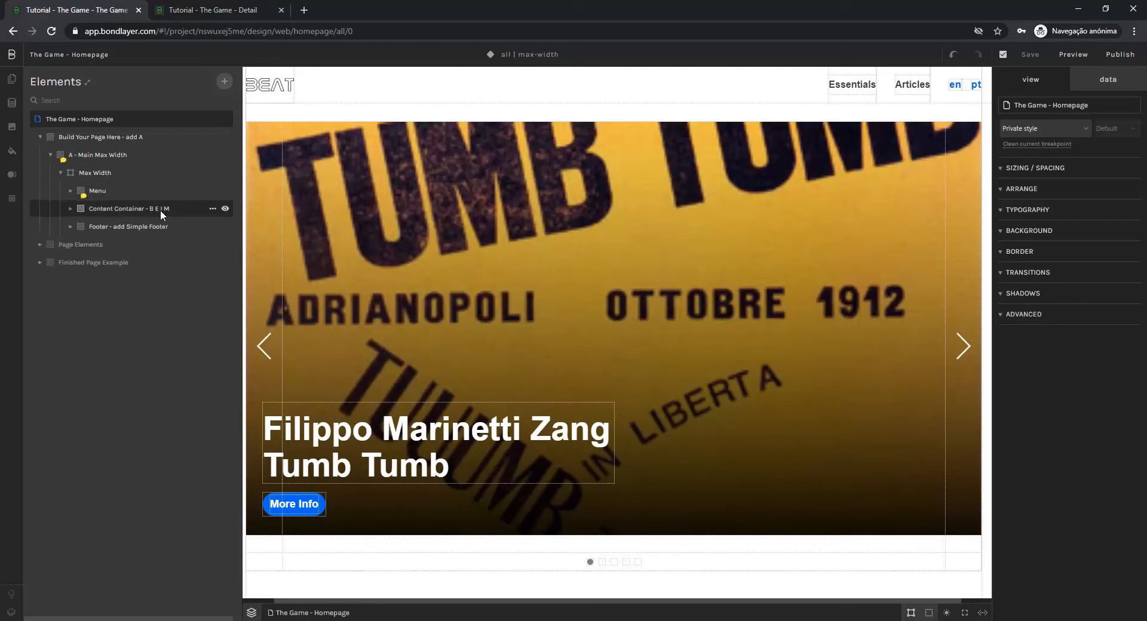
click(39, 245)
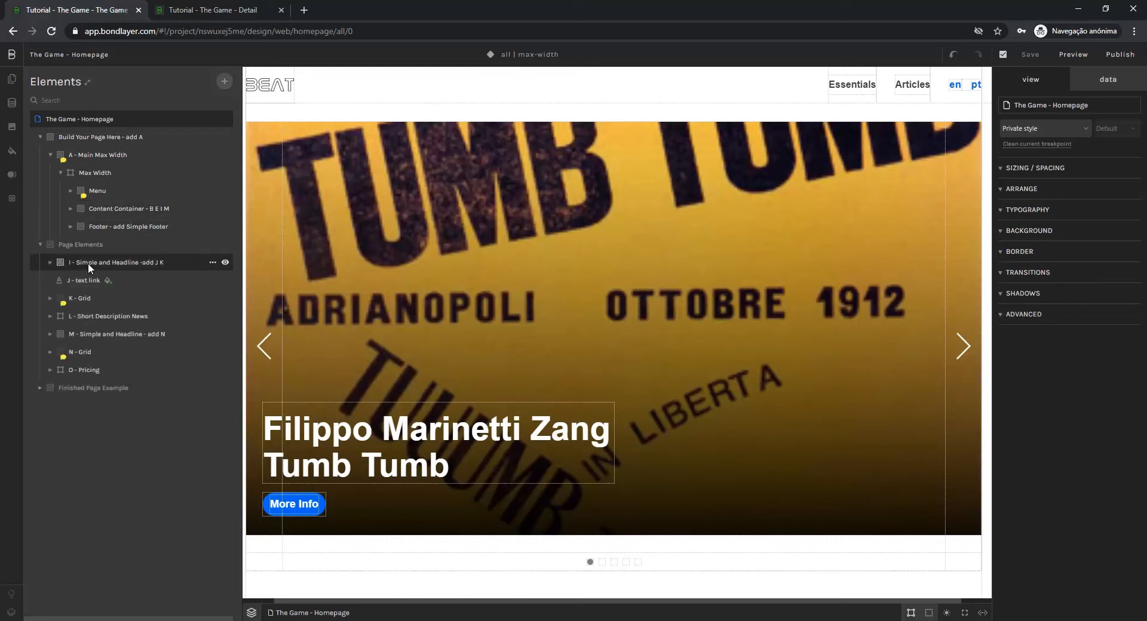
drag(80, 262, 157, 211)
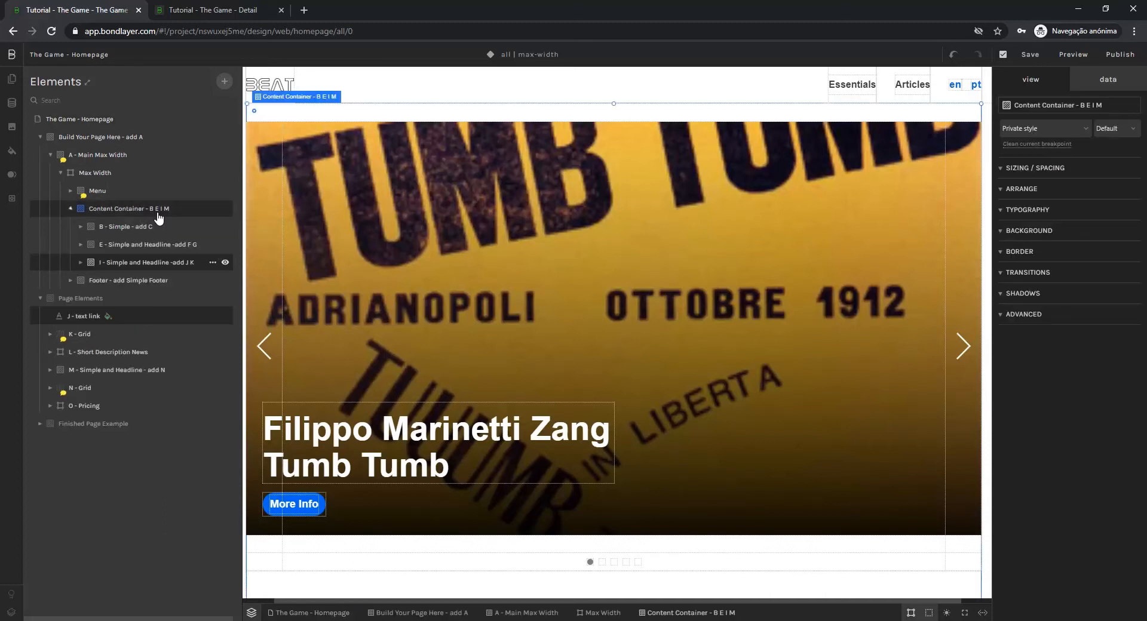
scroll(535, 369, down, 15)
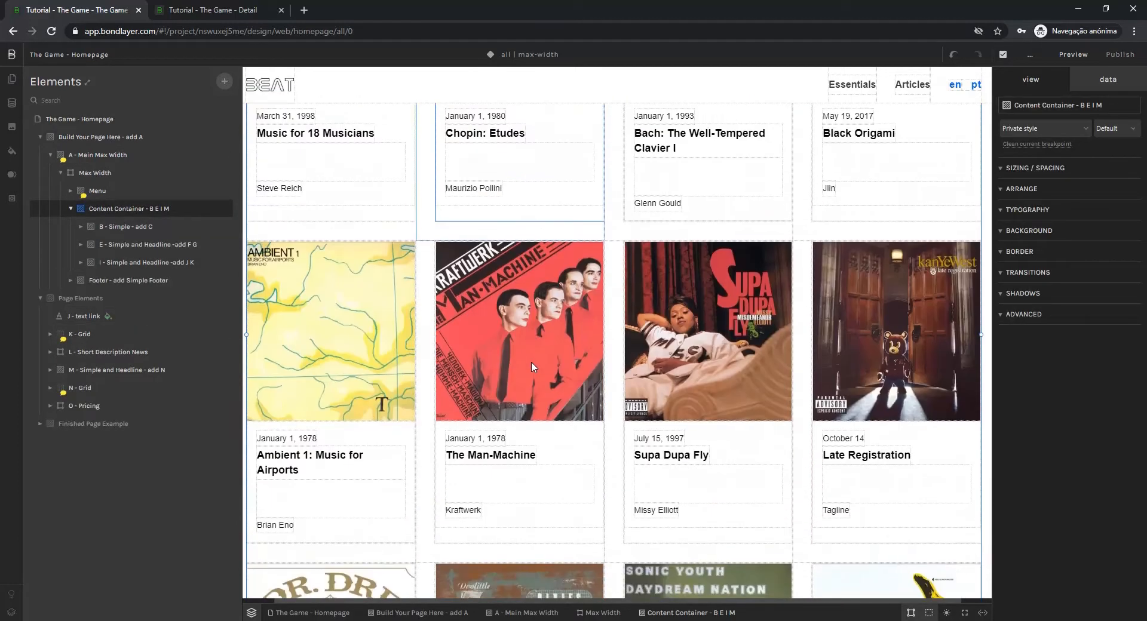
scroll(533, 367, down, 5)
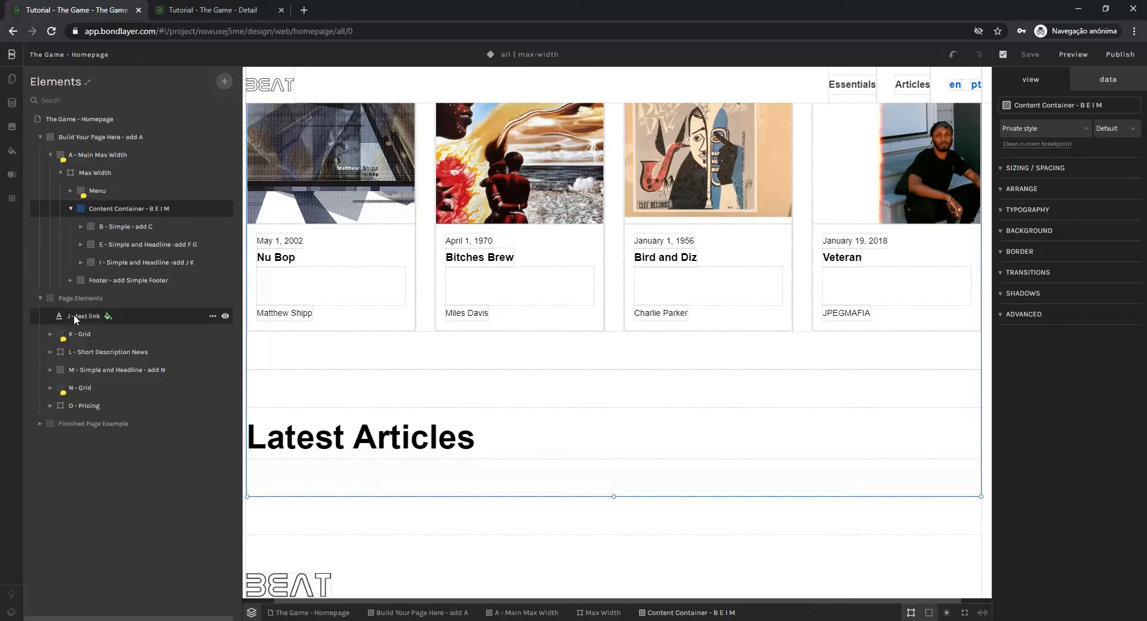
Step: Move the J - text link and K - Grid elements from Page Elements into the I - Simple and Headline section
drag(73, 315, 147, 264)
click(147, 264)
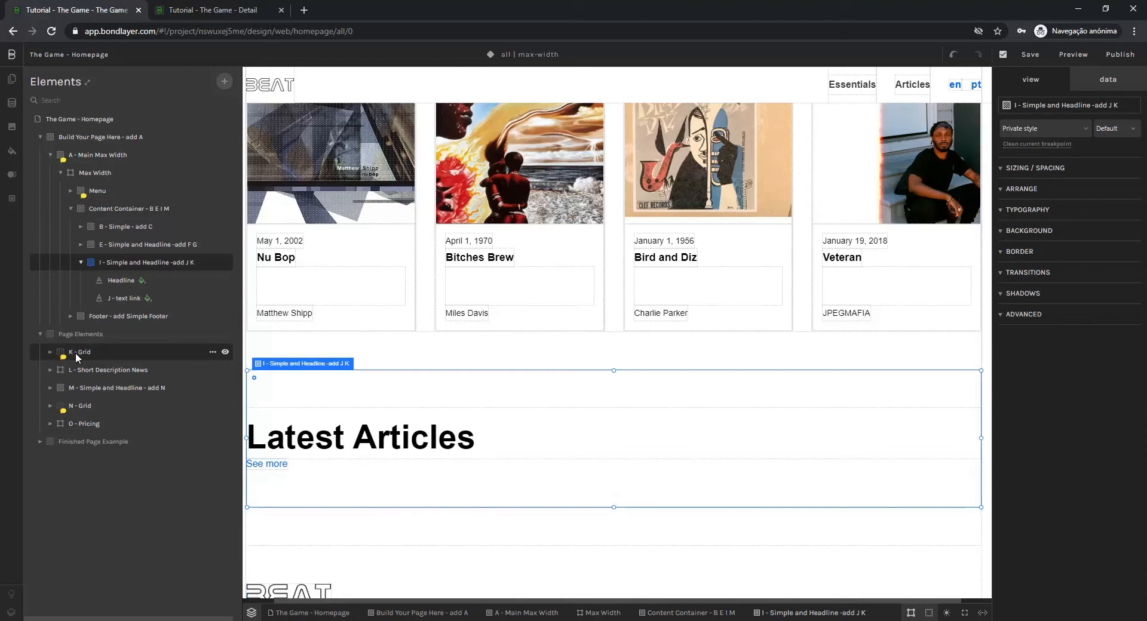
drag(77, 357, 174, 263)
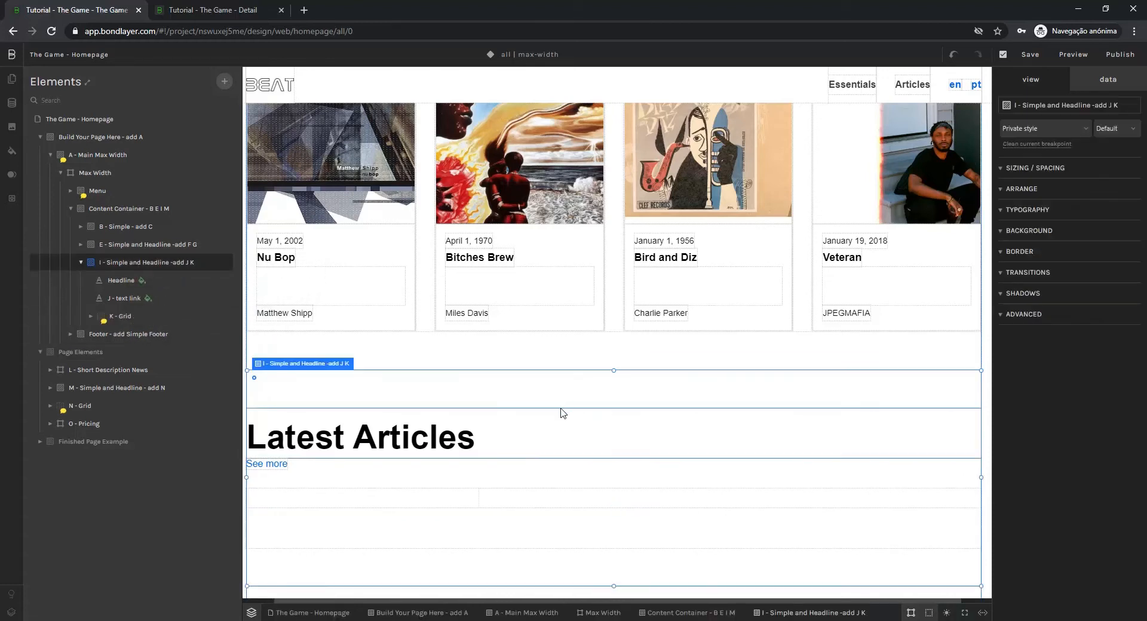
scroll(561, 410, down, 2)
mouse_move(104, 323)
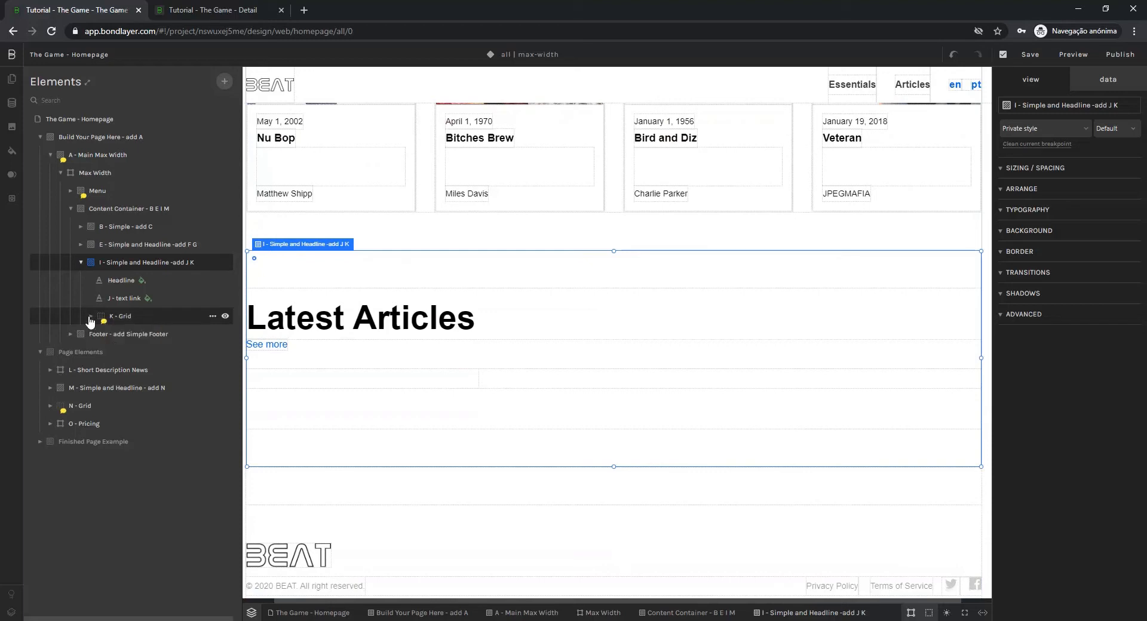
Step: Move the L - Short Description News card into the "Flex Item - add L" of K - Grid
click(91, 316)
click(100, 334)
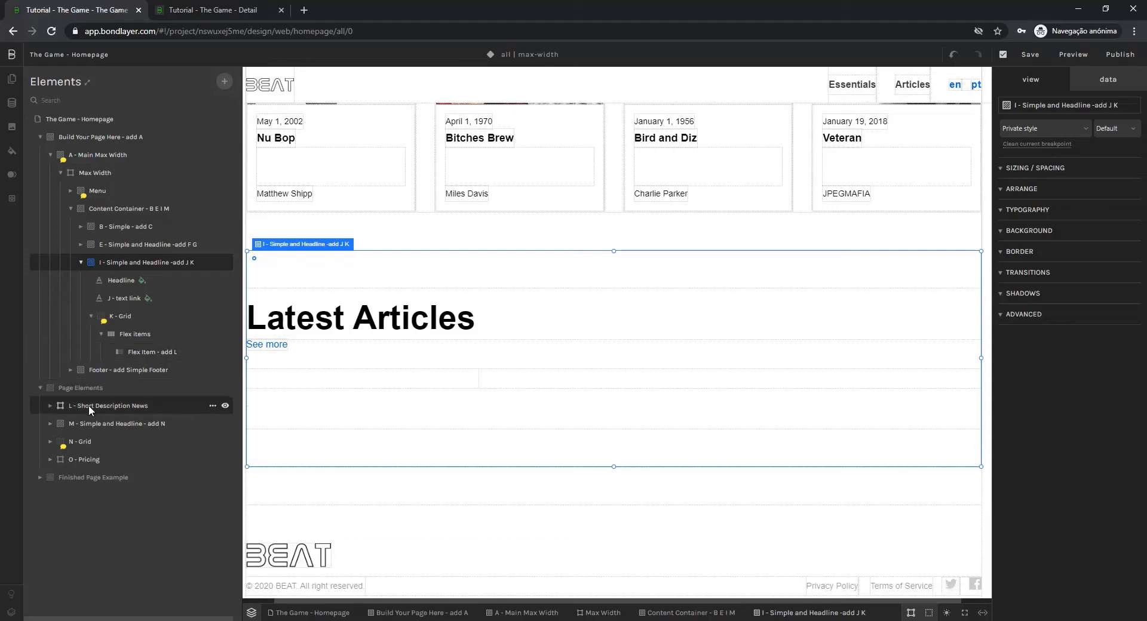
drag(88, 405, 168, 353)
scroll(381, 317, down, 3)
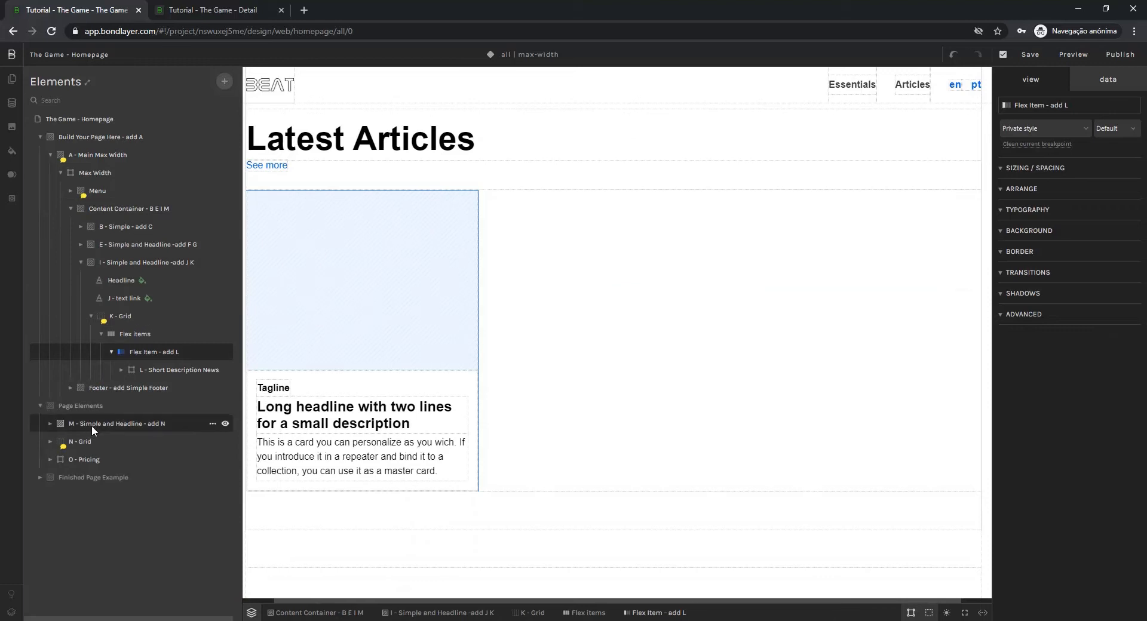
Step: Move the M - Simple and Headline section into the Content Container and nest N - Grid inside it
drag(91, 426, 155, 210)
scroll(467, 299, down, 2)
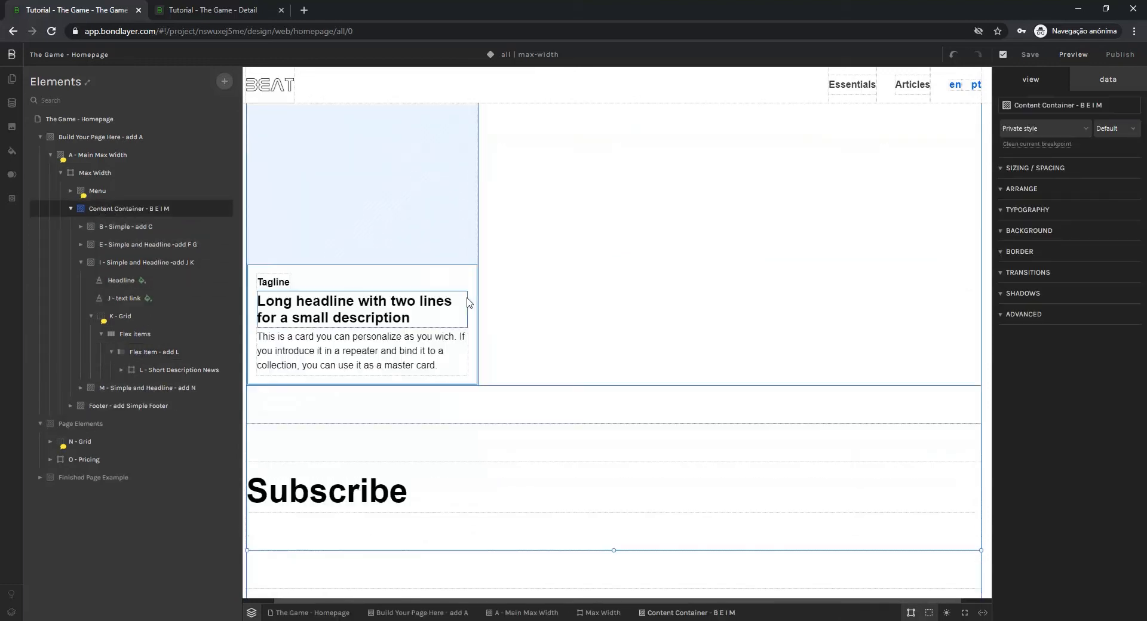
scroll(466, 303, down, 2)
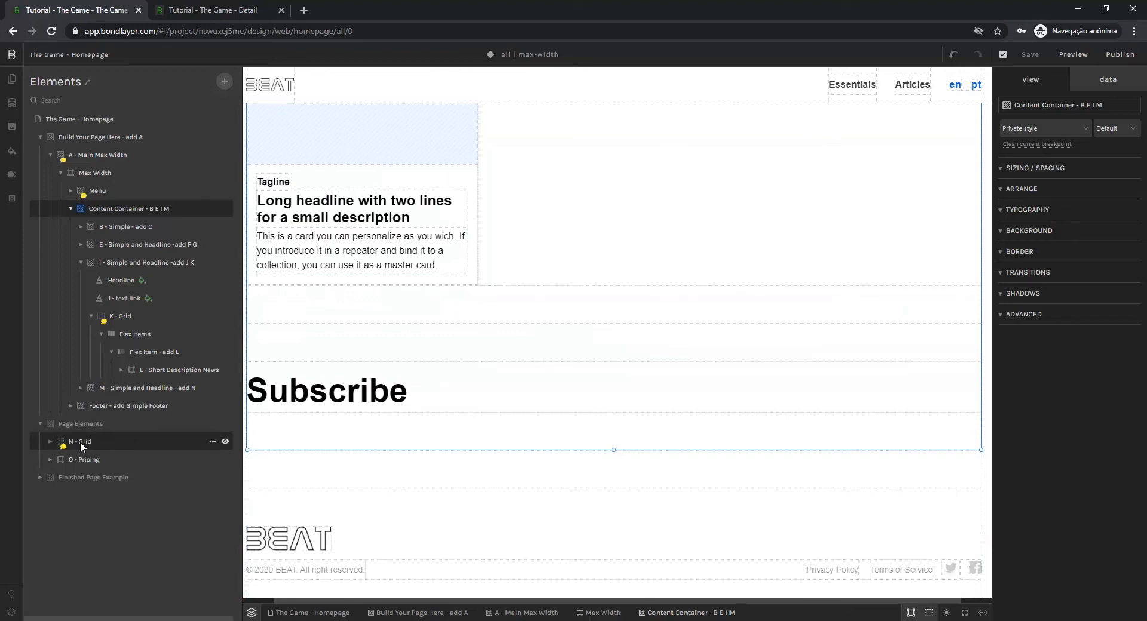
drag(80, 442, 160, 387)
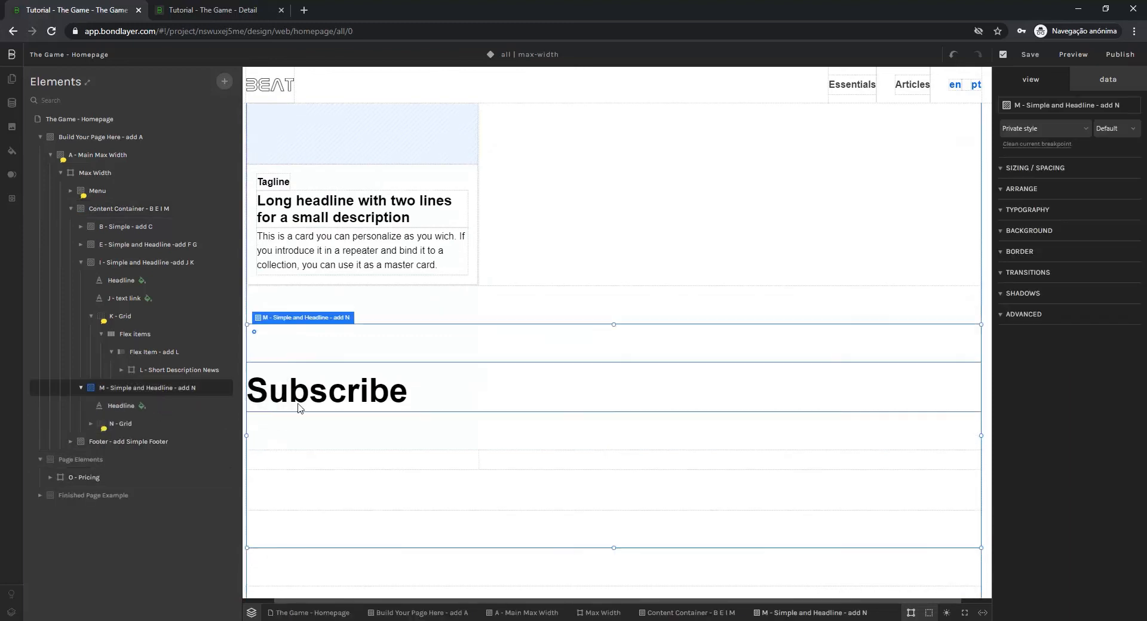
Step: Move the O - Pricing card into the "Flex Item - add O" of N - Grid
mouse_move(105, 428)
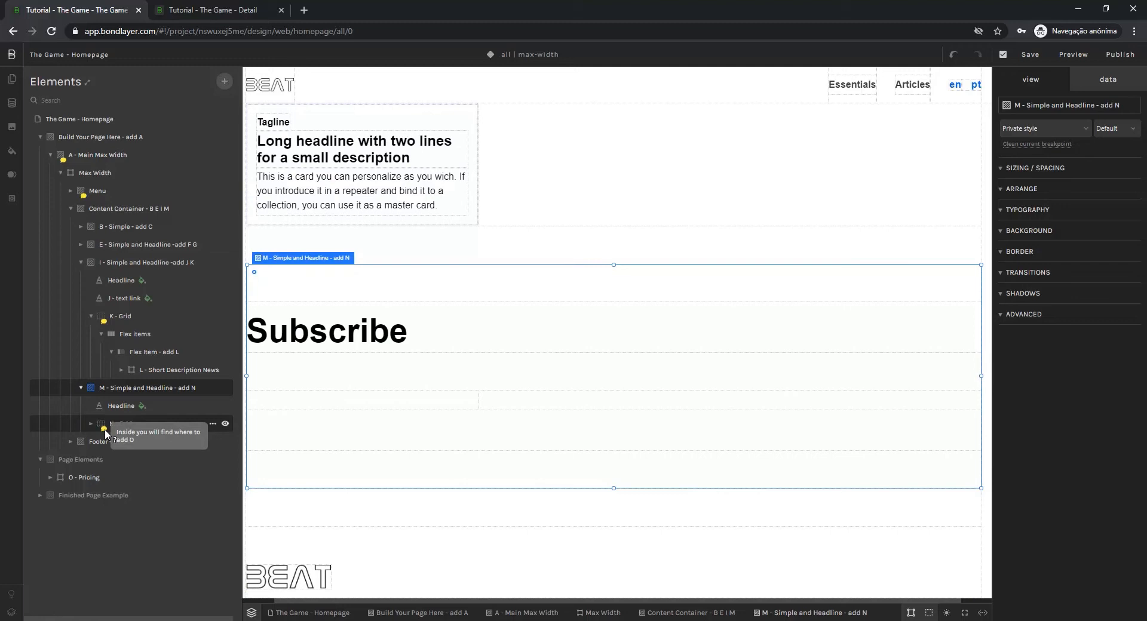
click(90, 423)
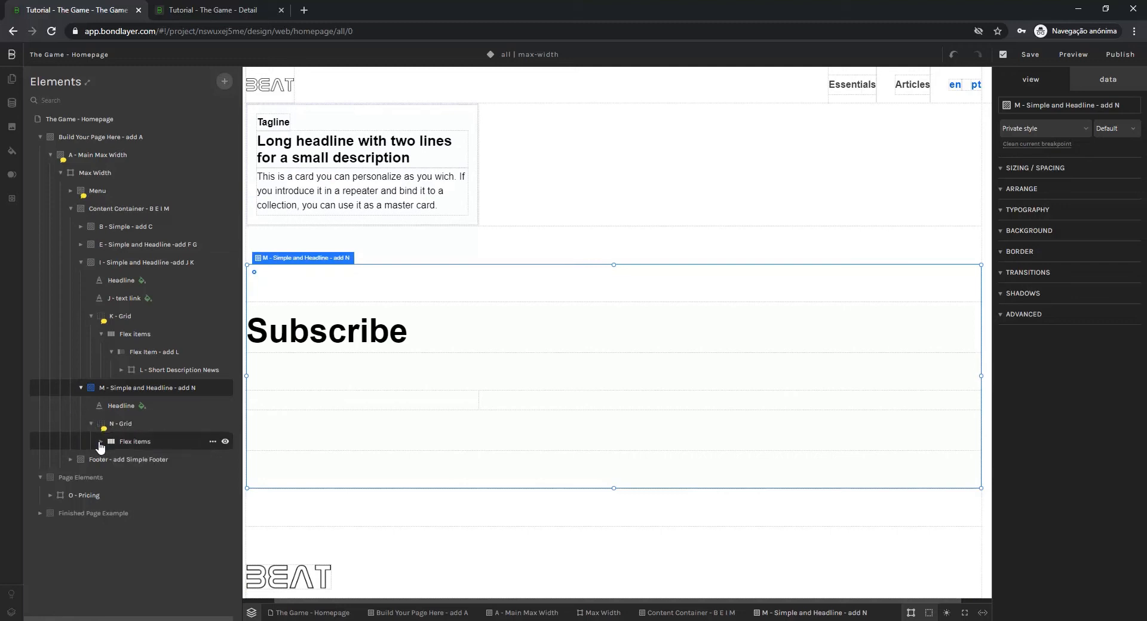
click(101, 442)
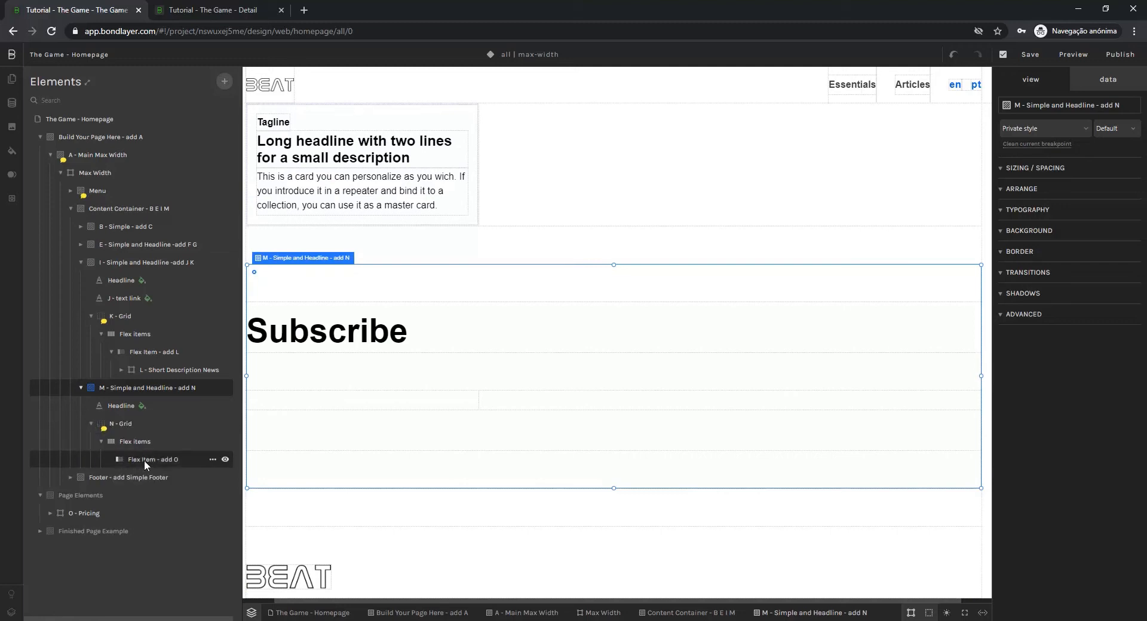
drag(80, 511, 174, 460)
scroll(611, 488, down, 1)
scroll(609, 485, down, 2)
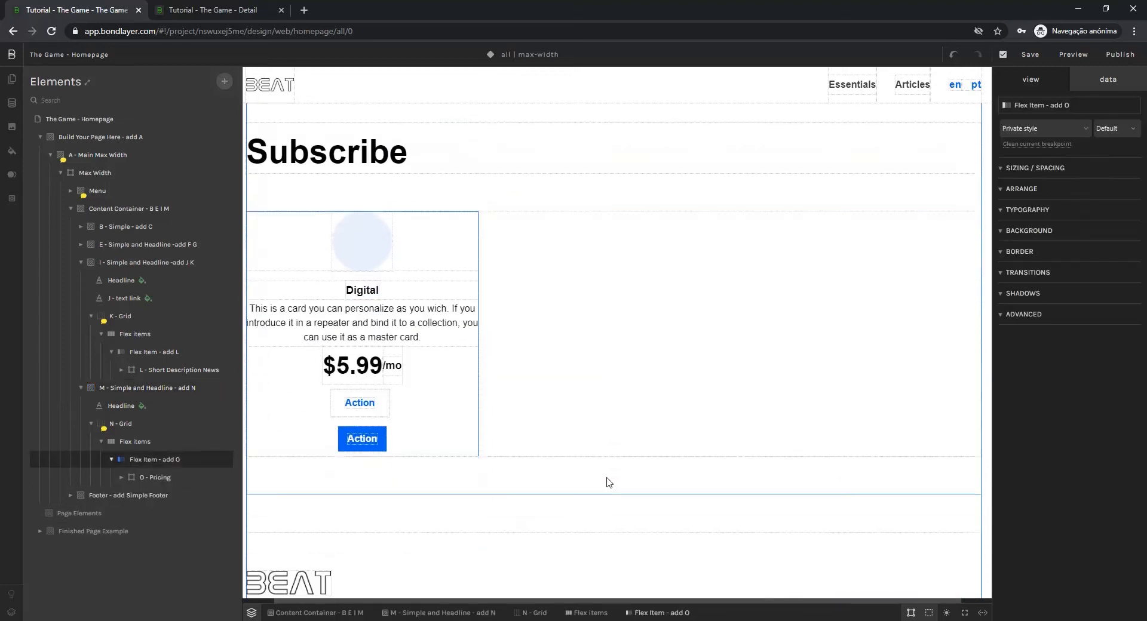
Step: Review the Latest Articles and Subscribe sections, and examine the entries in the Articles and Subscription Plans collections
scroll(671, 507, up, 3)
scroll(673, 506, up, 5)
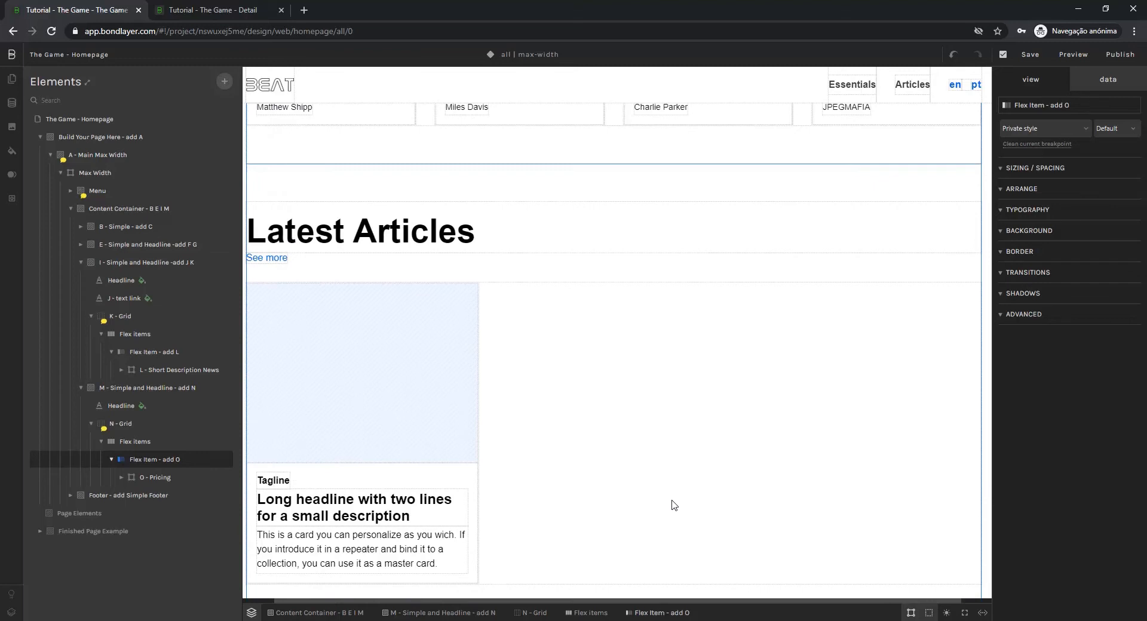
scroll(674, 505, down, 1)
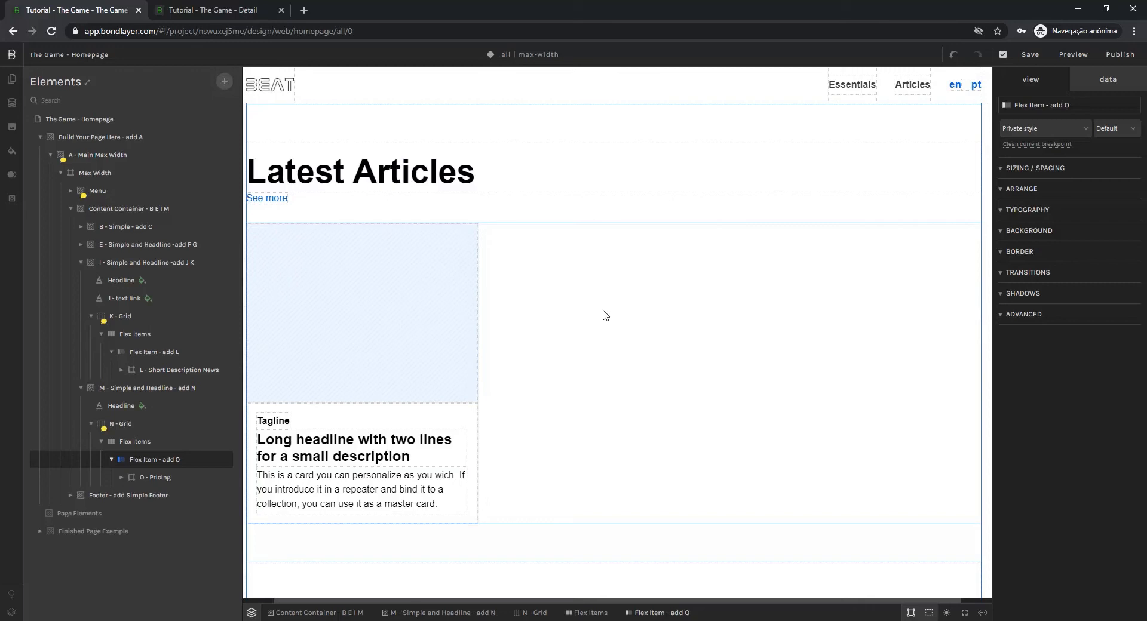
scroll(571, 319, down, 1)
scroll(577, 338, down, 5)
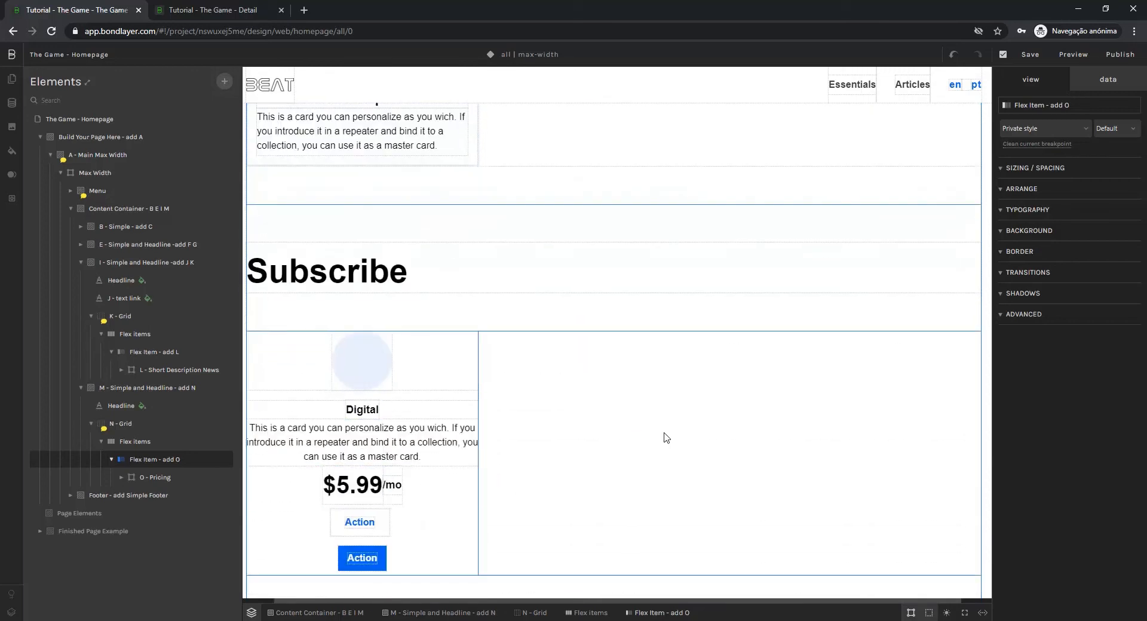
scroll(665, 436, up, 4)
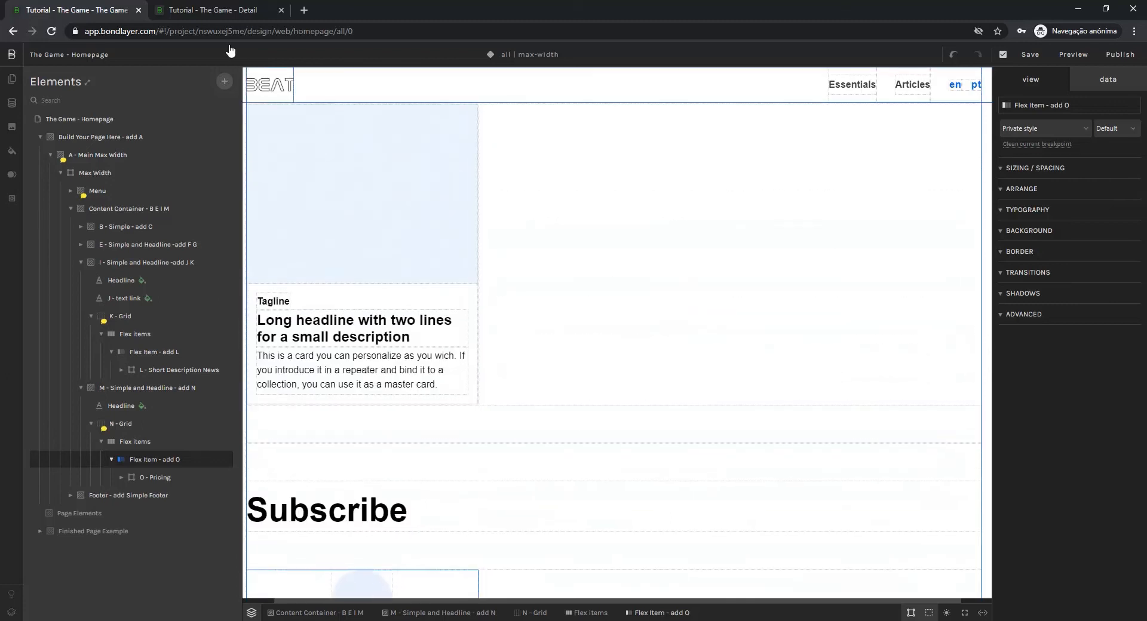
click(218, 12)
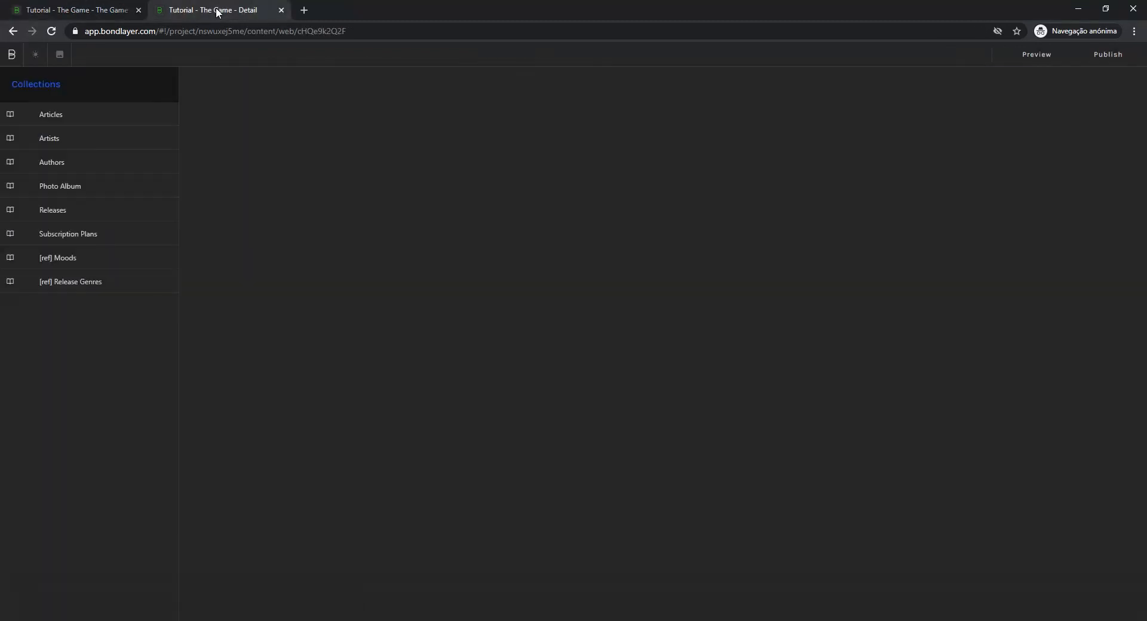
click(60, 116)
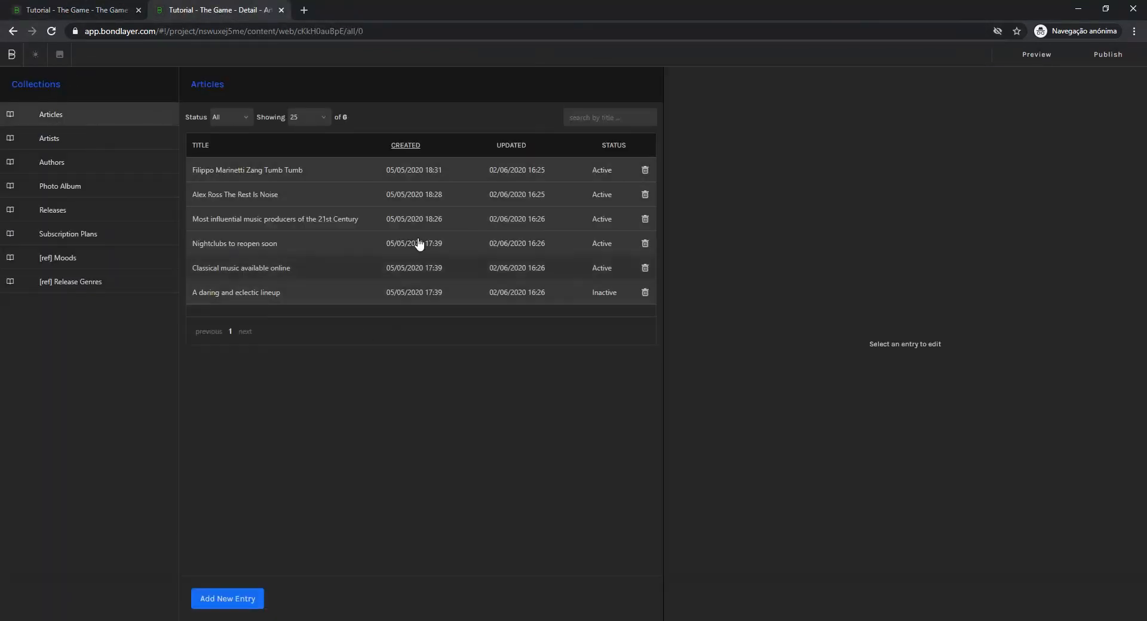
click(77, 234)
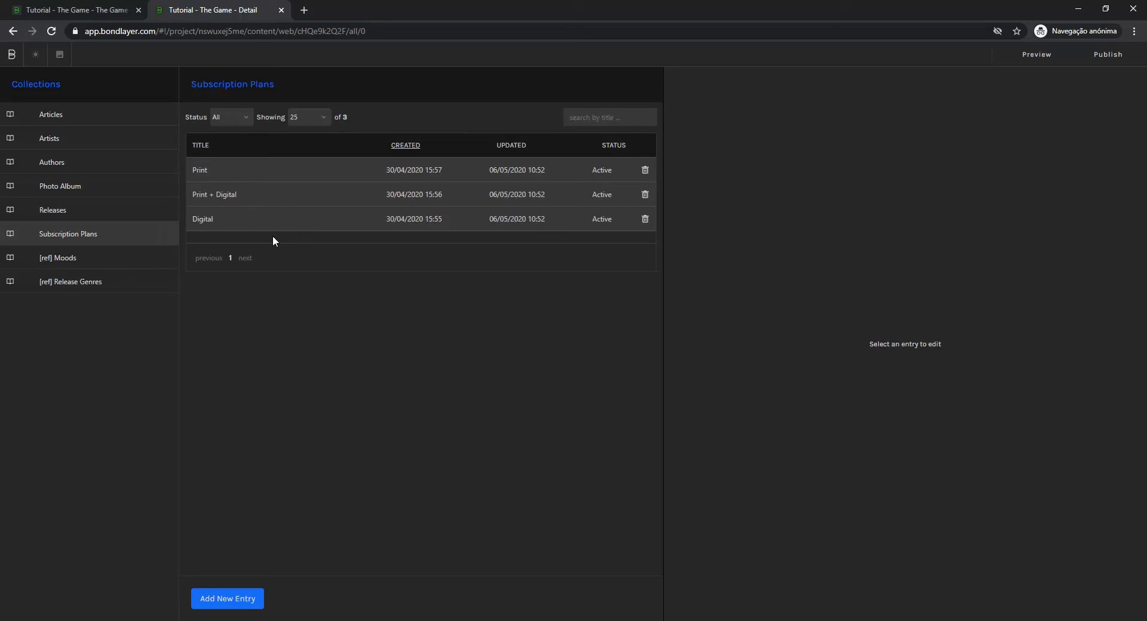
click(81, 10)
Step: Enable dynamic data on K - Grid in the Latest Articles section and set its collection to Articles
scroll(511, 260, up, 3)
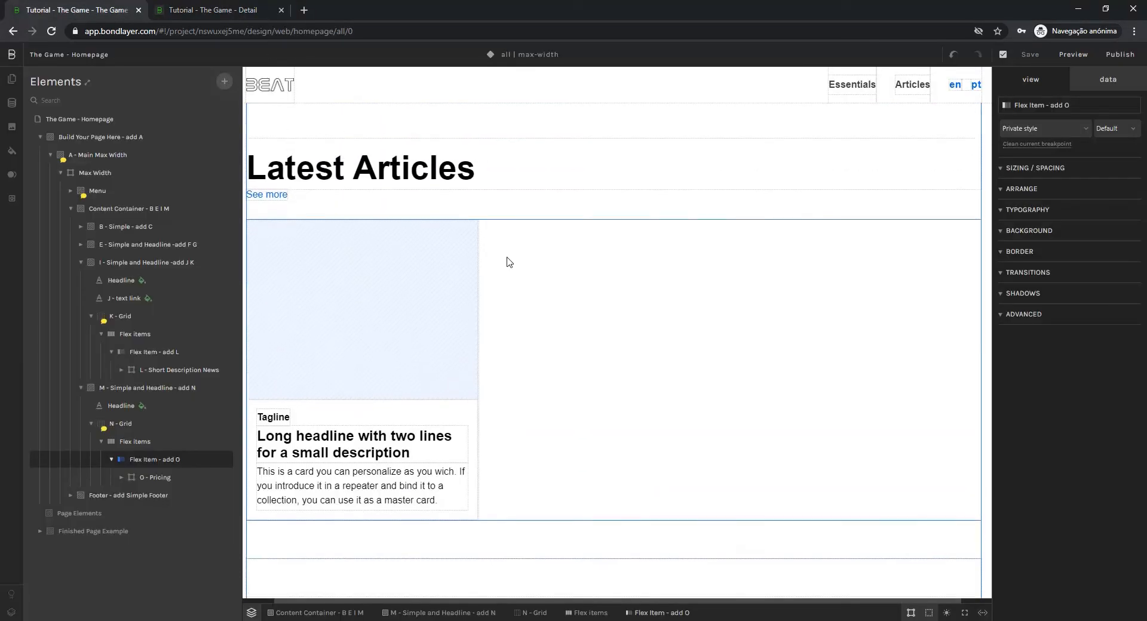
click(321, 291)
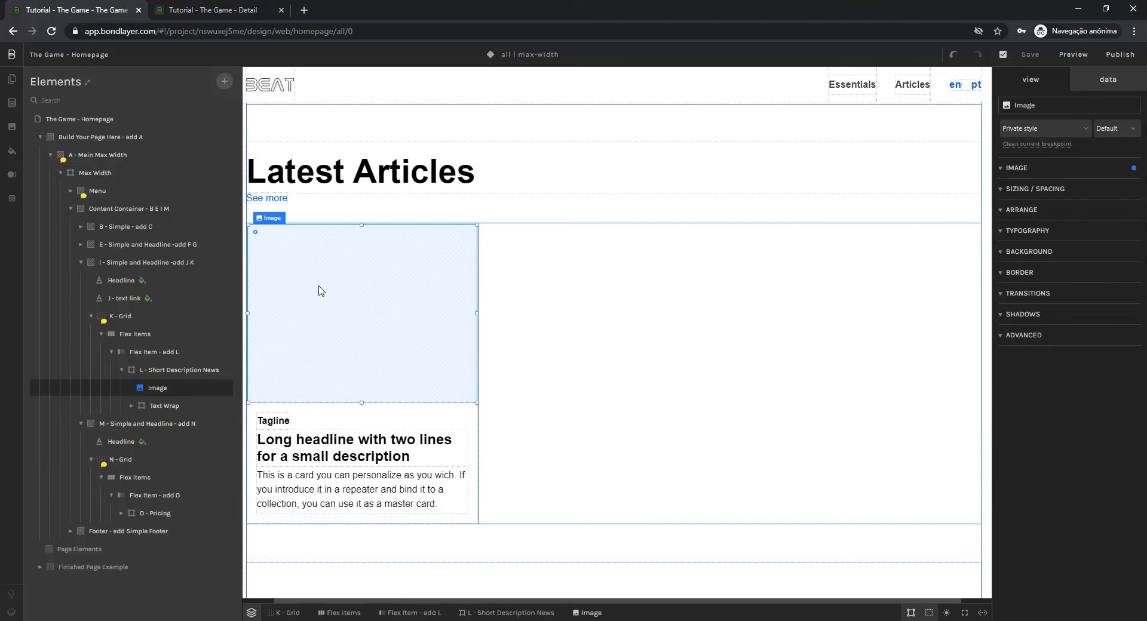
click(121, 316)
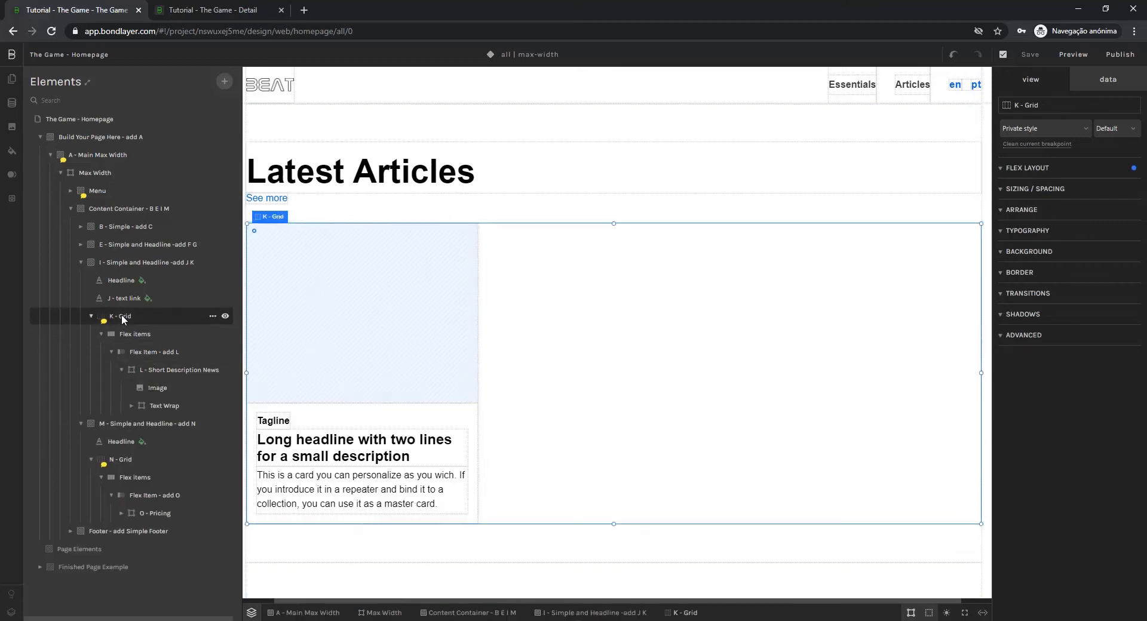
click(1095, 89)
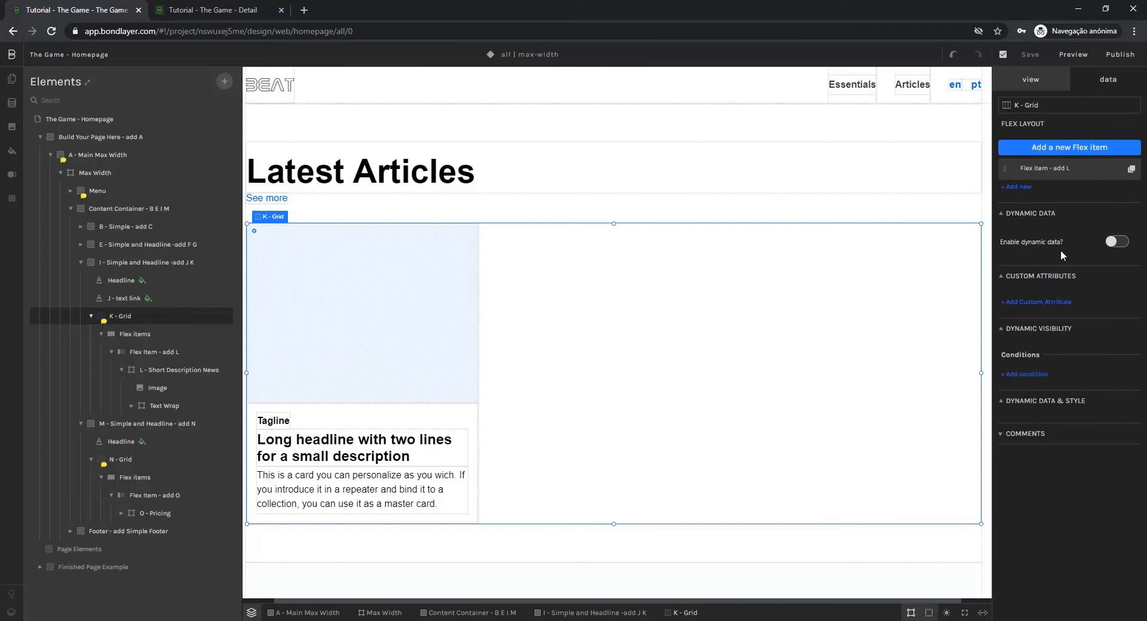
click(1112, 242)
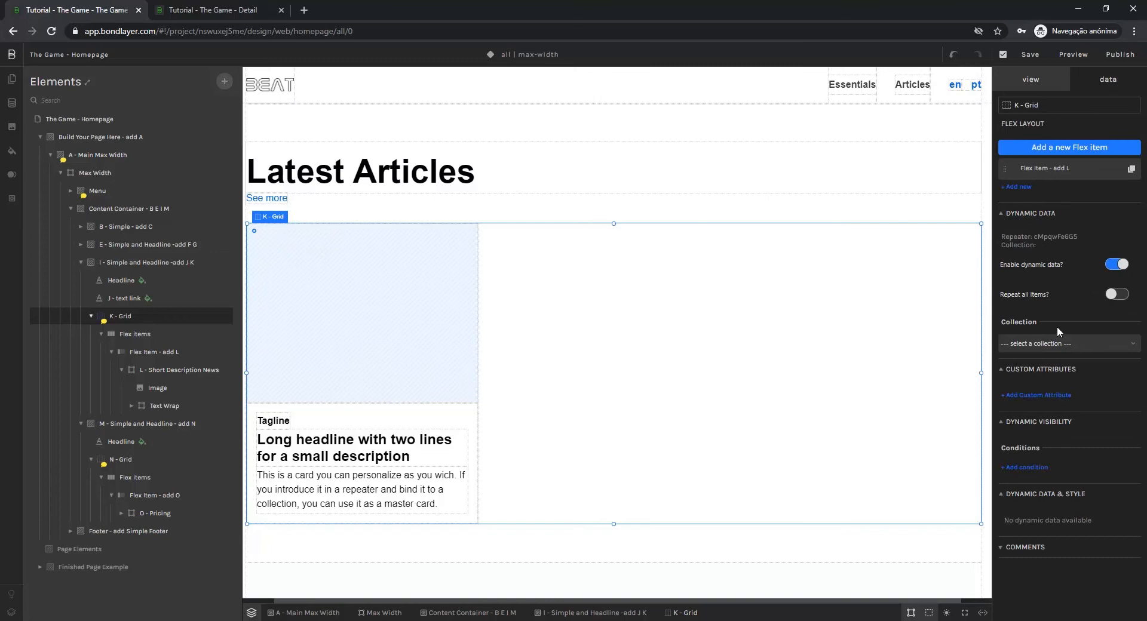
click(1053, 345)
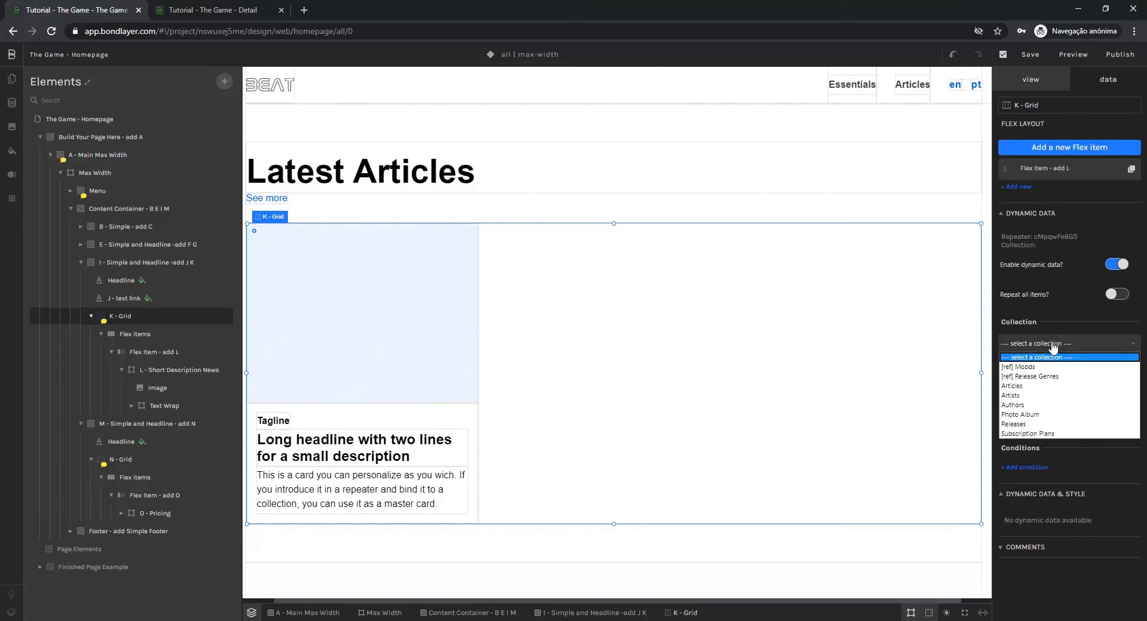
click(1039, 387)
scroll(789, 331, down, 2)
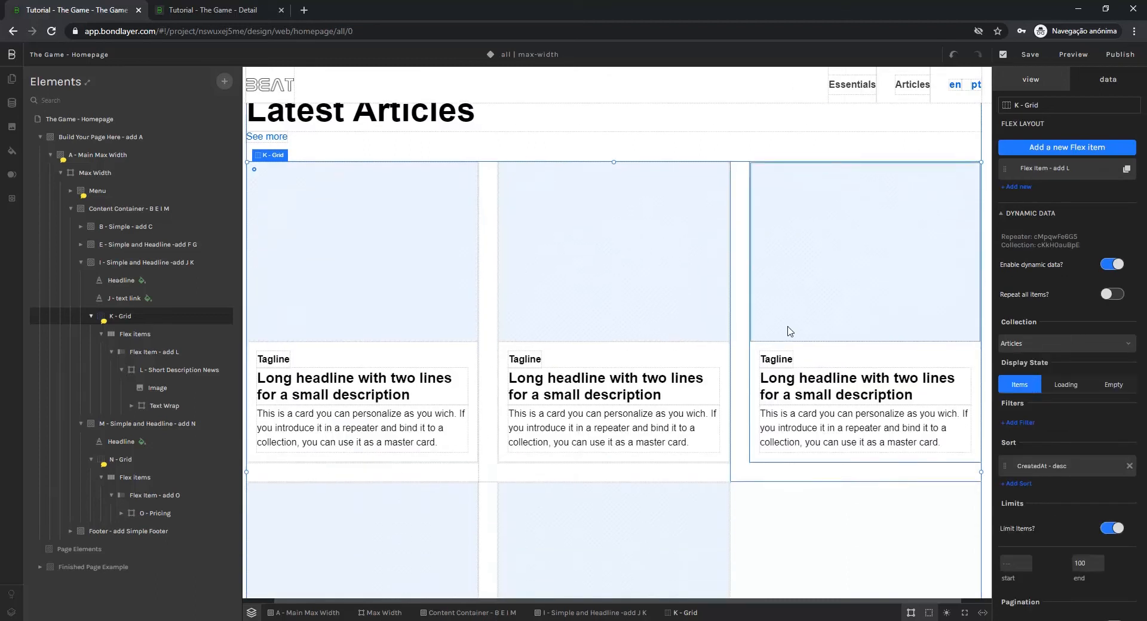
Step: Limit the items shown in K - Grid of the Latest Articles section by setting the limit's end to 3
scroll(790, 332, up, 2)
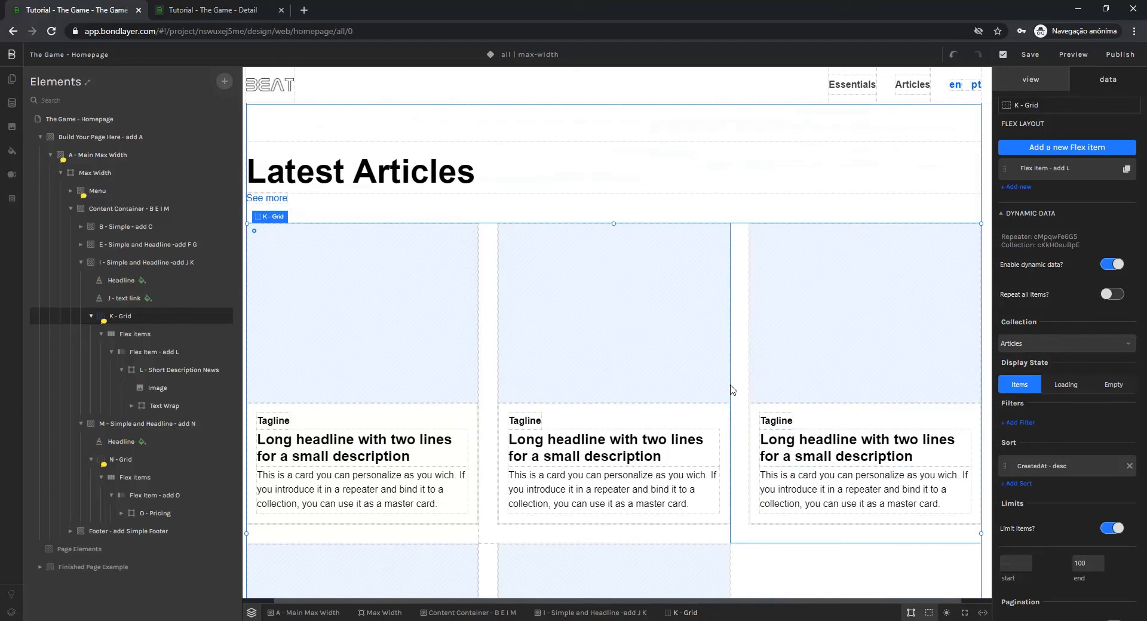
scroll(732, 389, down, 1)
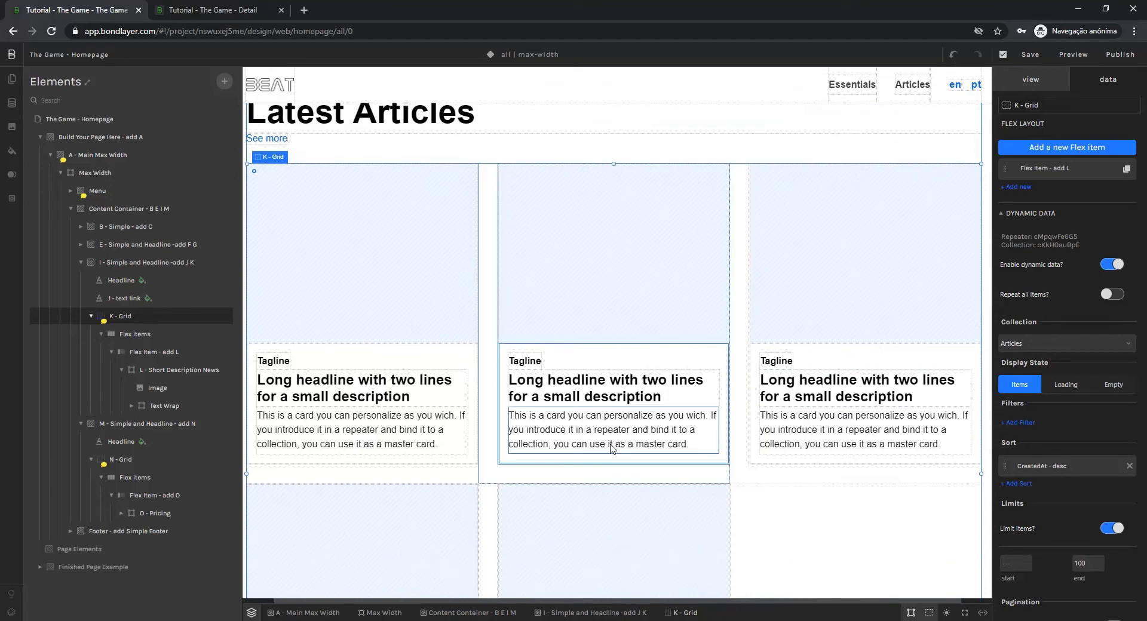
scroll(1058, 386, down, 1)
scroll(1058, 385, down, 3)
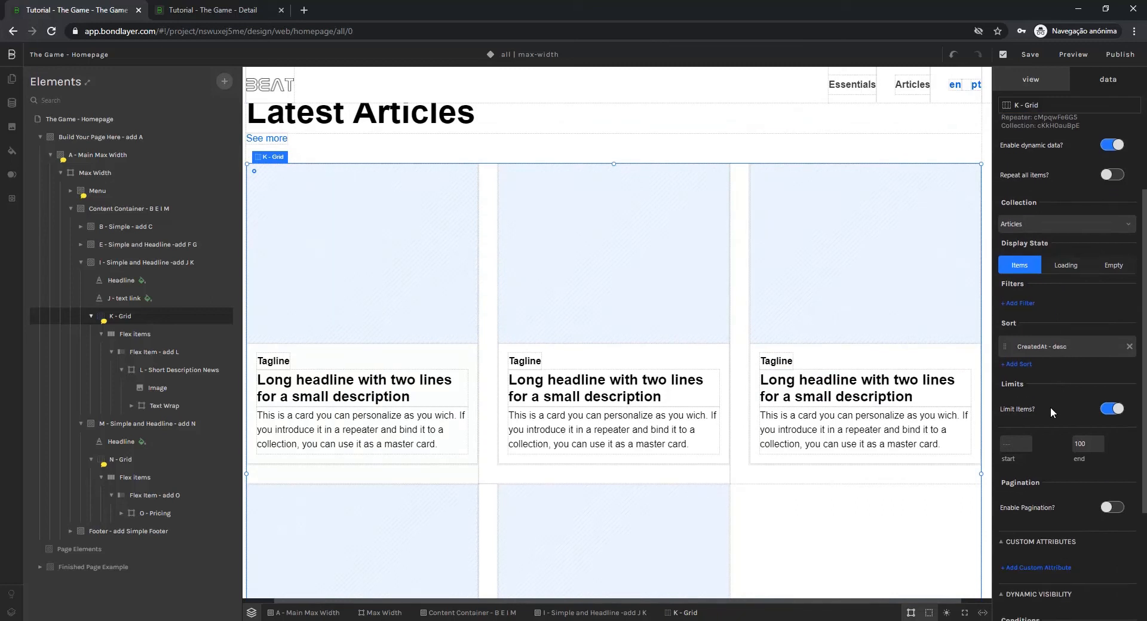
double_click(1081, 444)
click(1083, 469)
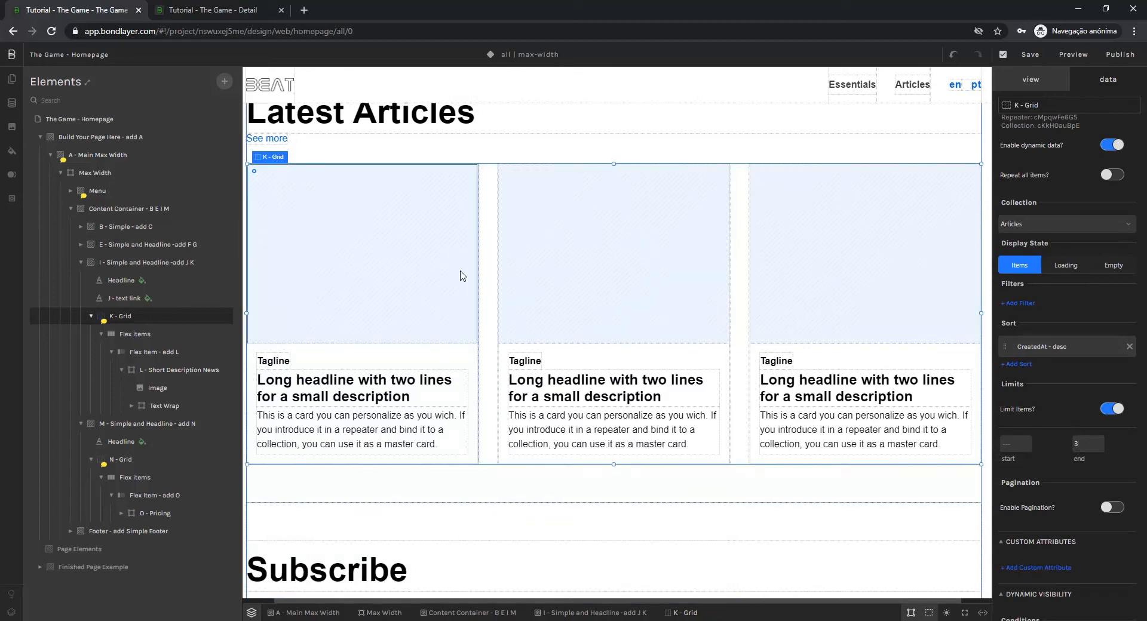
Step: Bind the image of the Latest Articles card to the Image (image) field of the Articles collection
scroll(460, 276, up, 1)
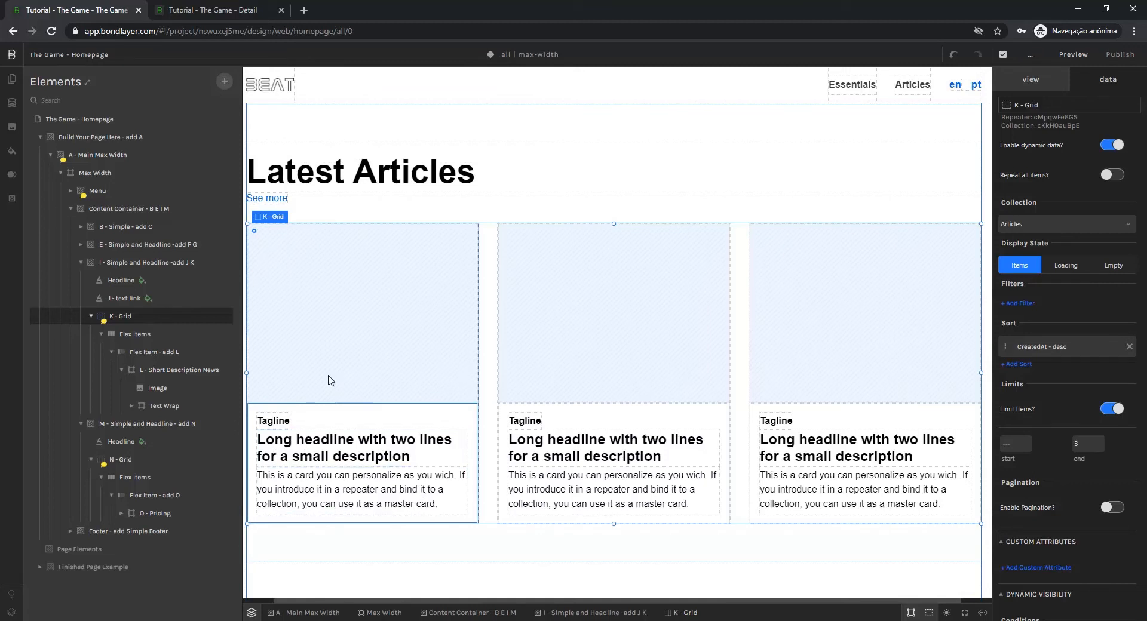
click(342, 326)
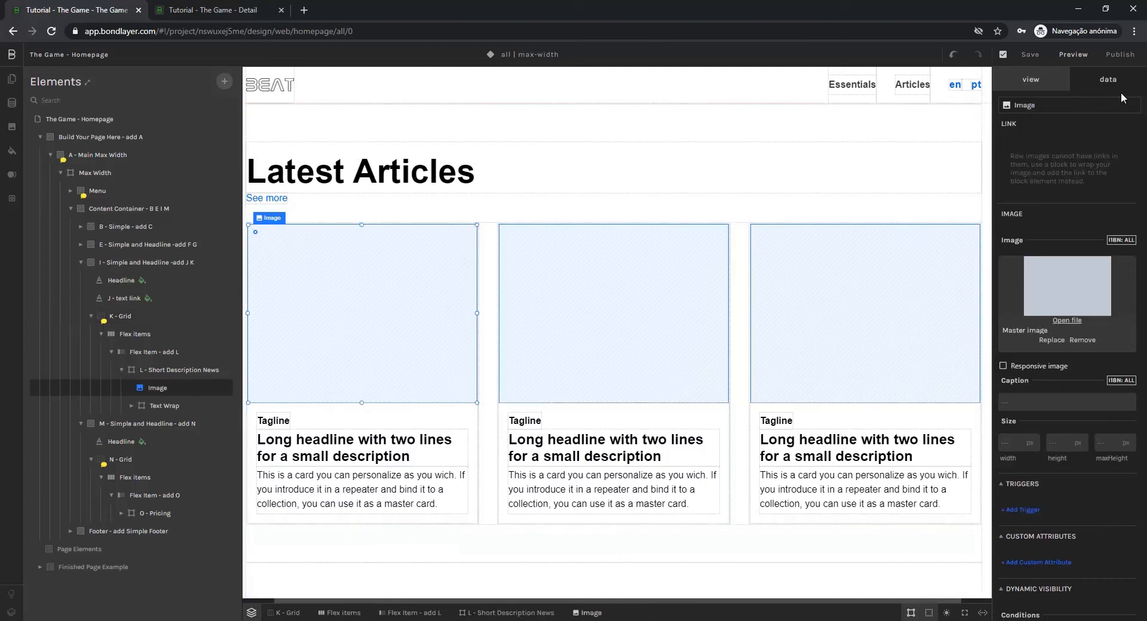
scroll(1069, 328, down, 6)
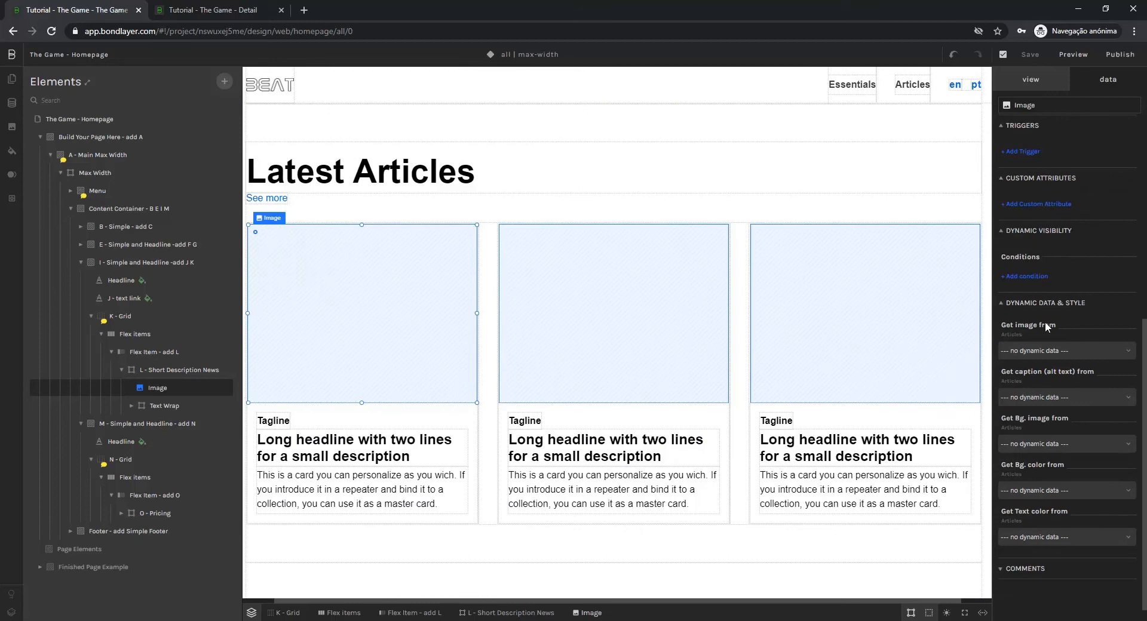
click(1025, 352)
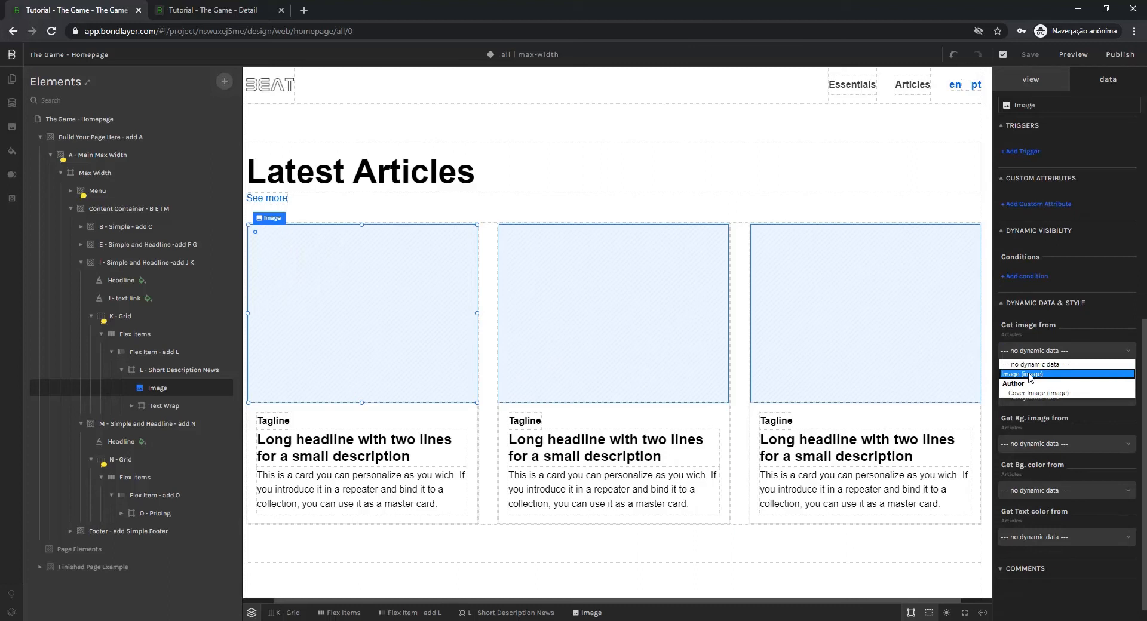
click(1028, 374)
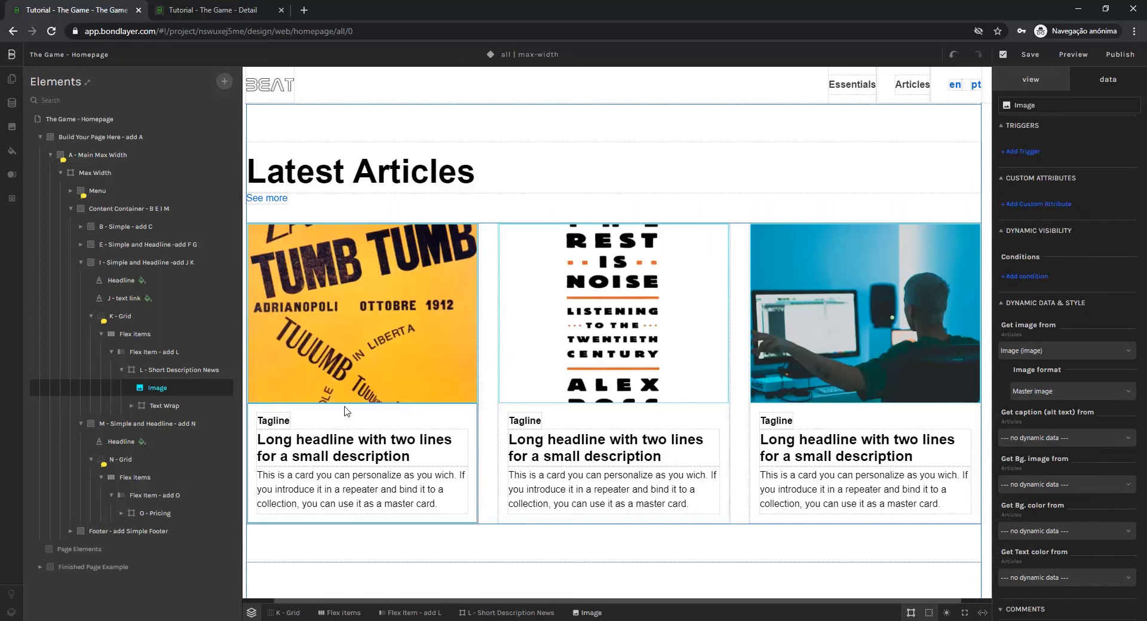
Step: Bind the article card's H5 tagline to the author's Name (text) and its H3 headline to the article's Title (text)
click(275, 423)
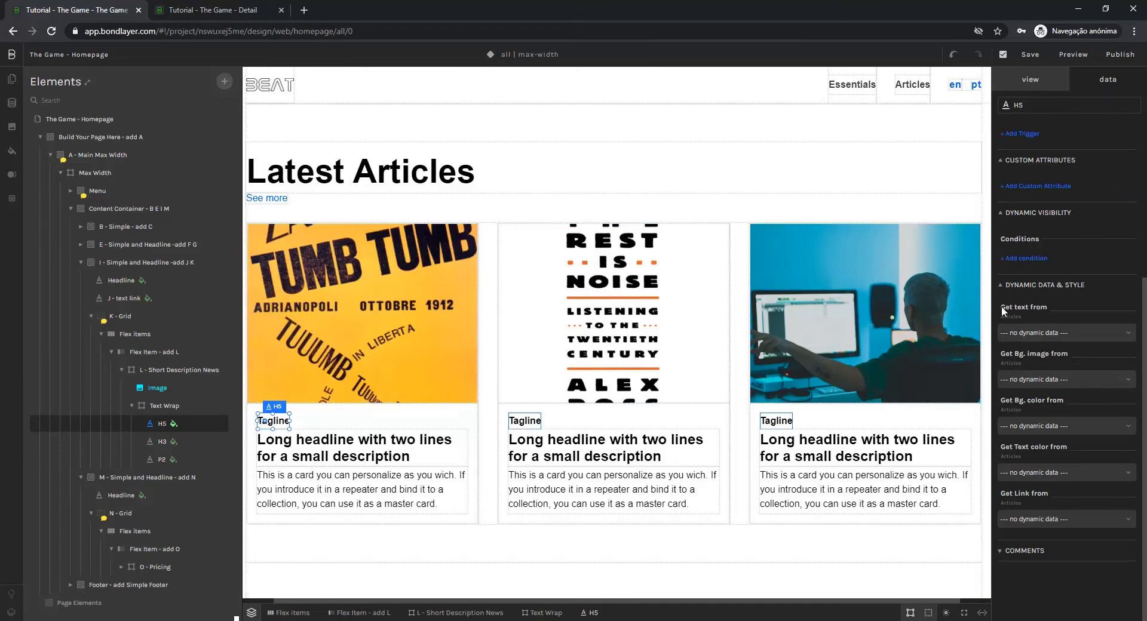
click(1022, 335)
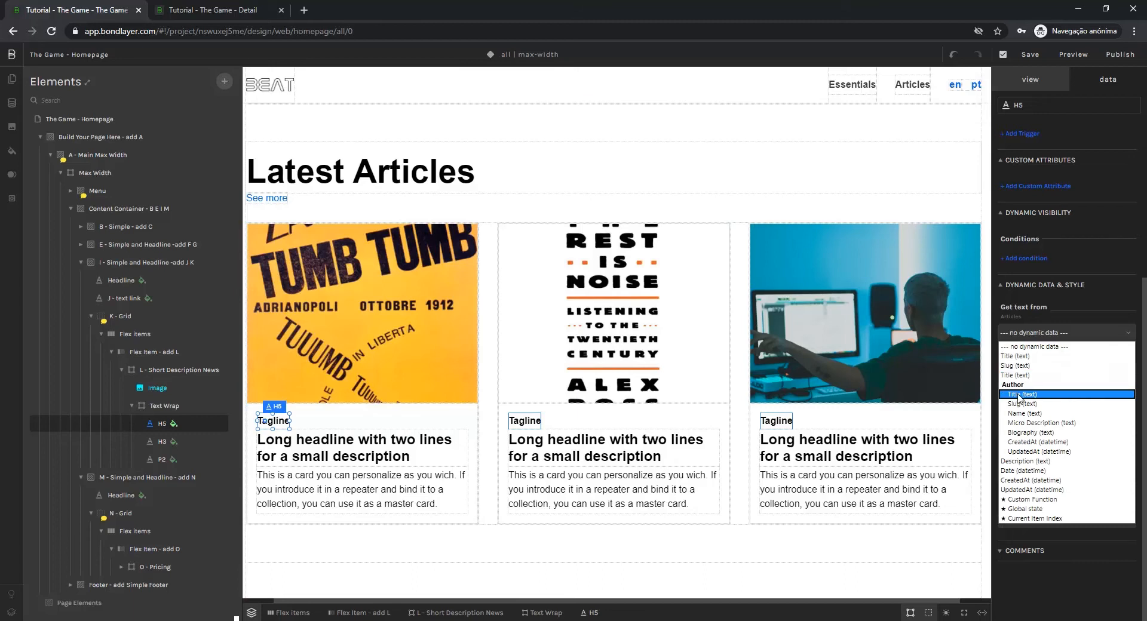
click(1023, 413)
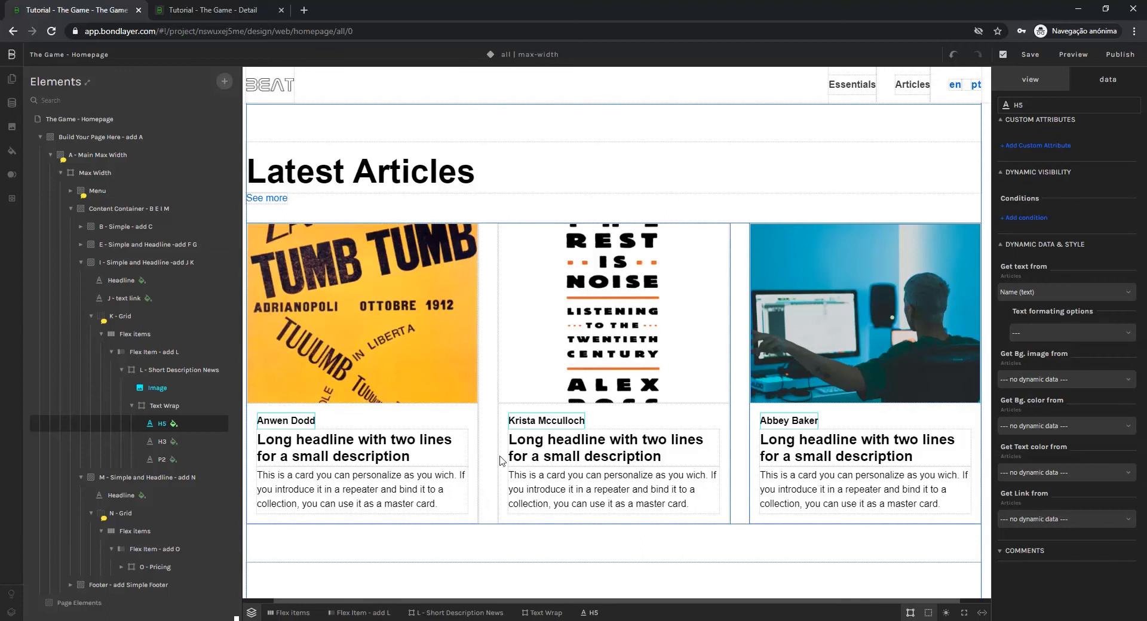
click(163, 442)
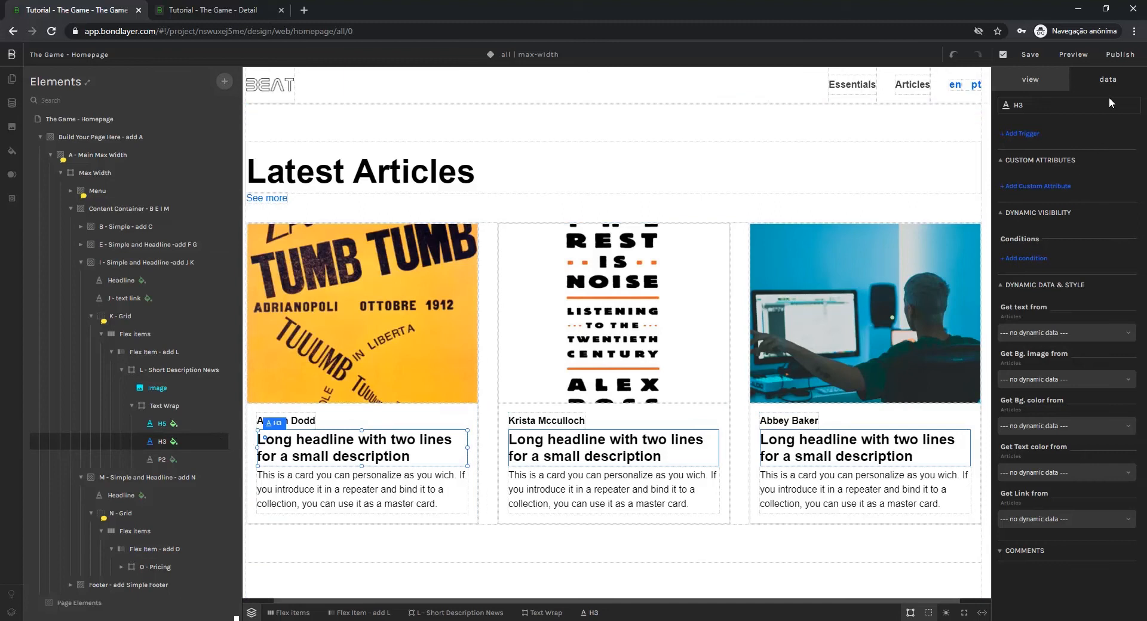
click(1025, 337)
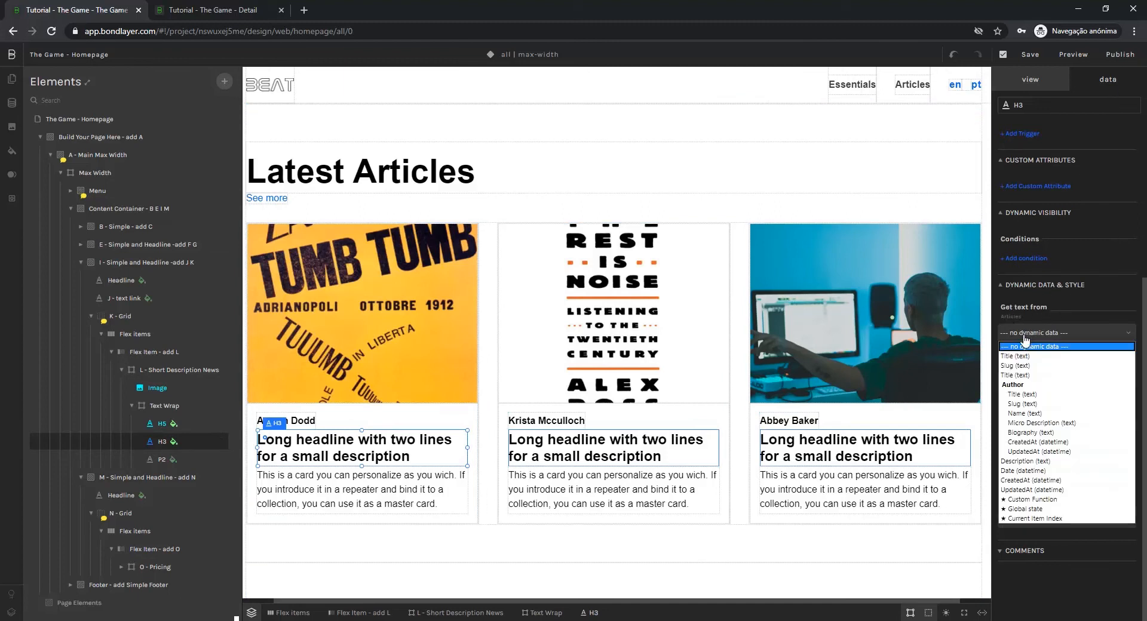
click(1016, 375)
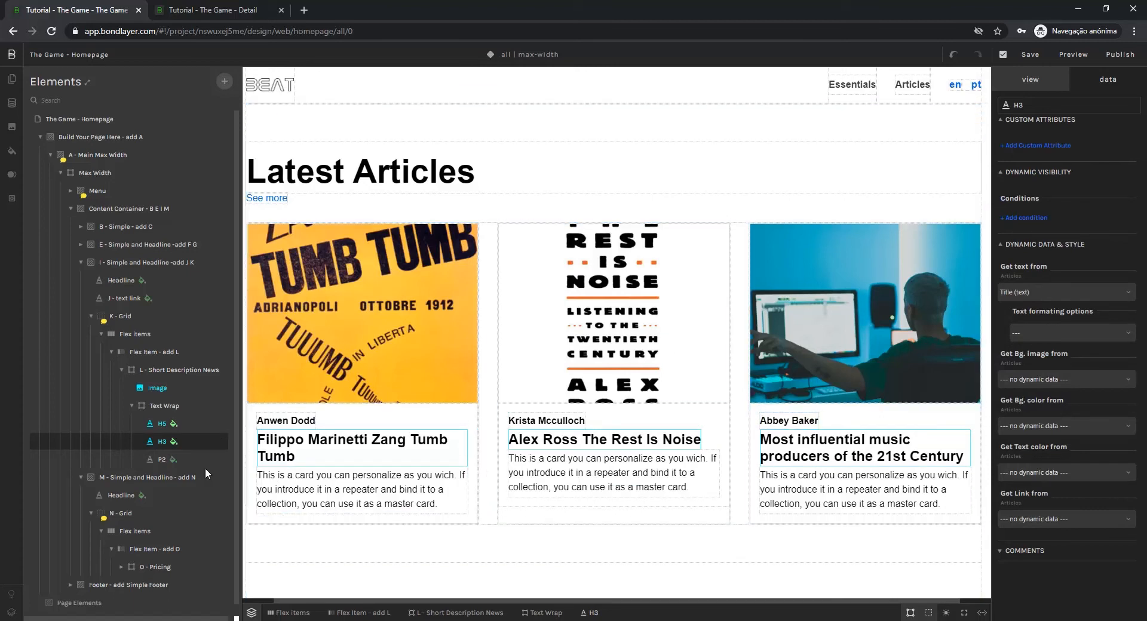
Step: Bind the article card's P2 text to Description (text), truncated to 180 characters with word breaks avoided
click(162, 459)
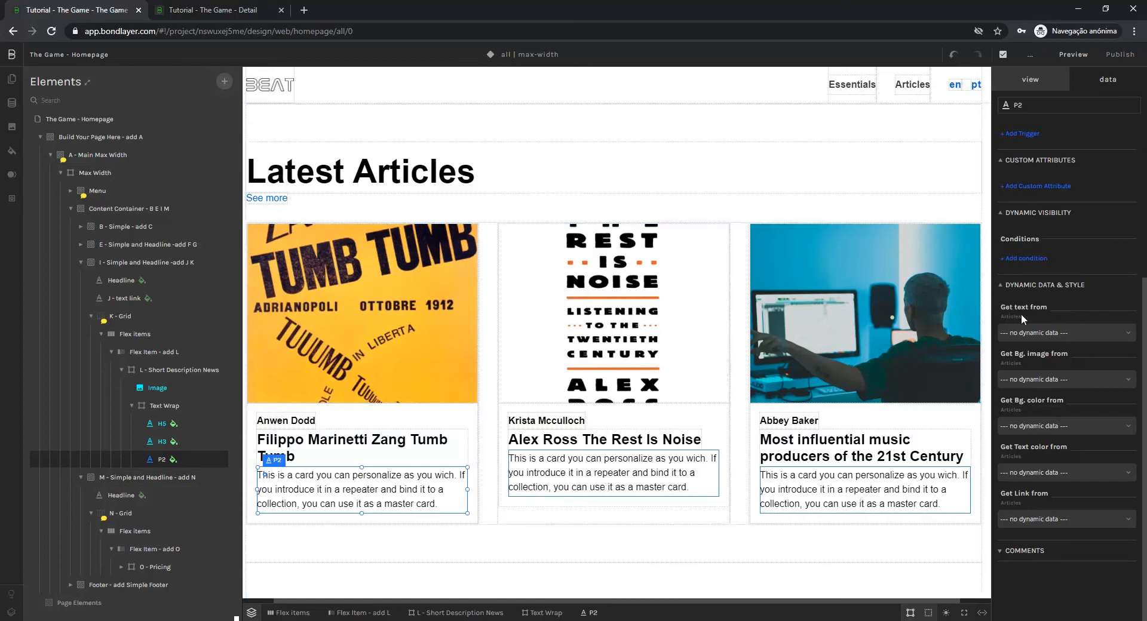
click(1019, 333)
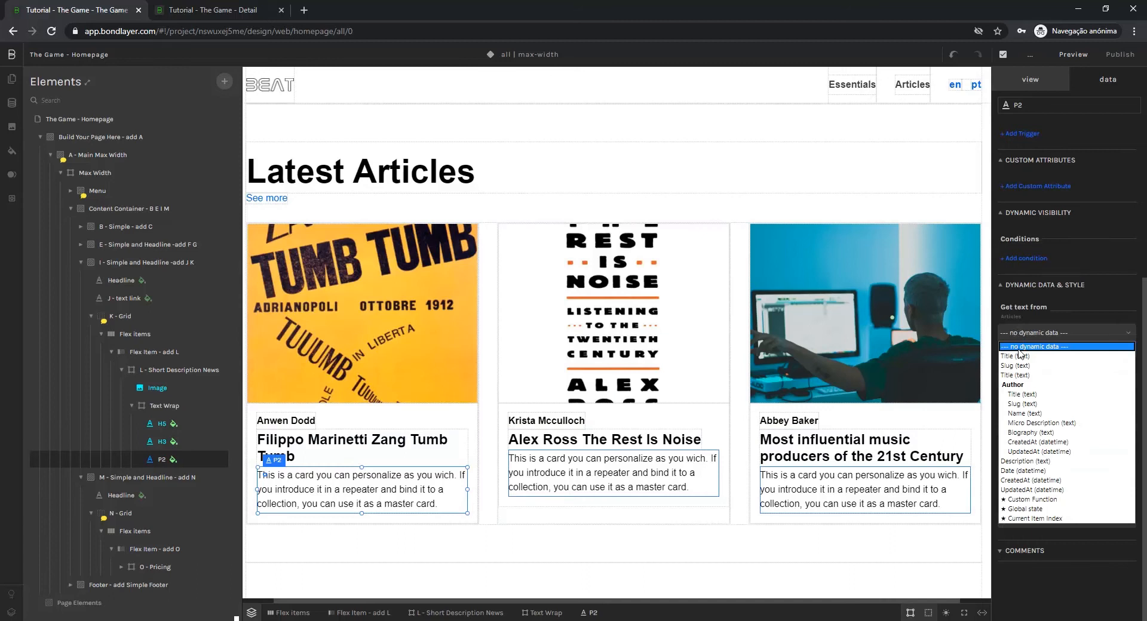
click(1034, 462)
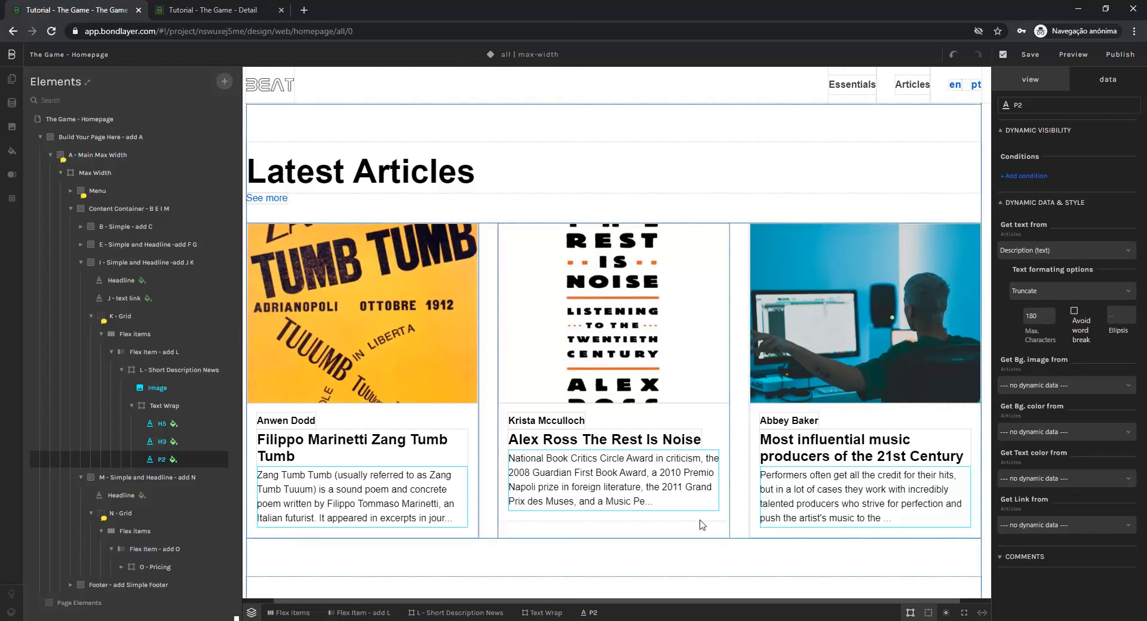
click(1074, 313)
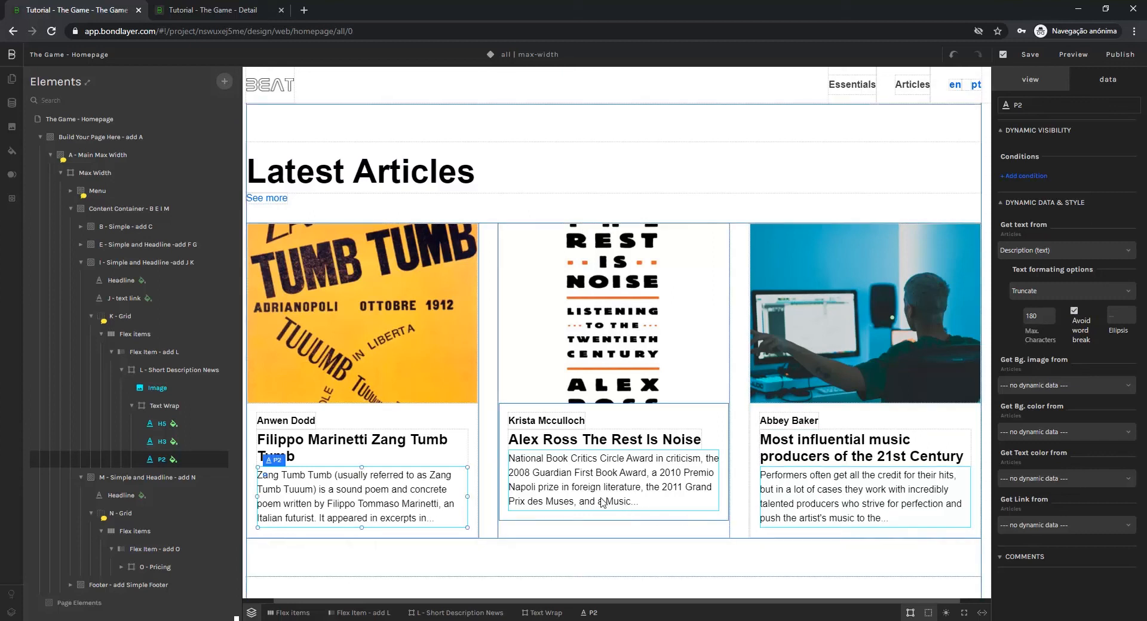
Step: Enable dynamic data on N - Grid in the Subscribe section with the Subscription Plans collection, and check that collection's entries
scroll(441, 418, down, 5)
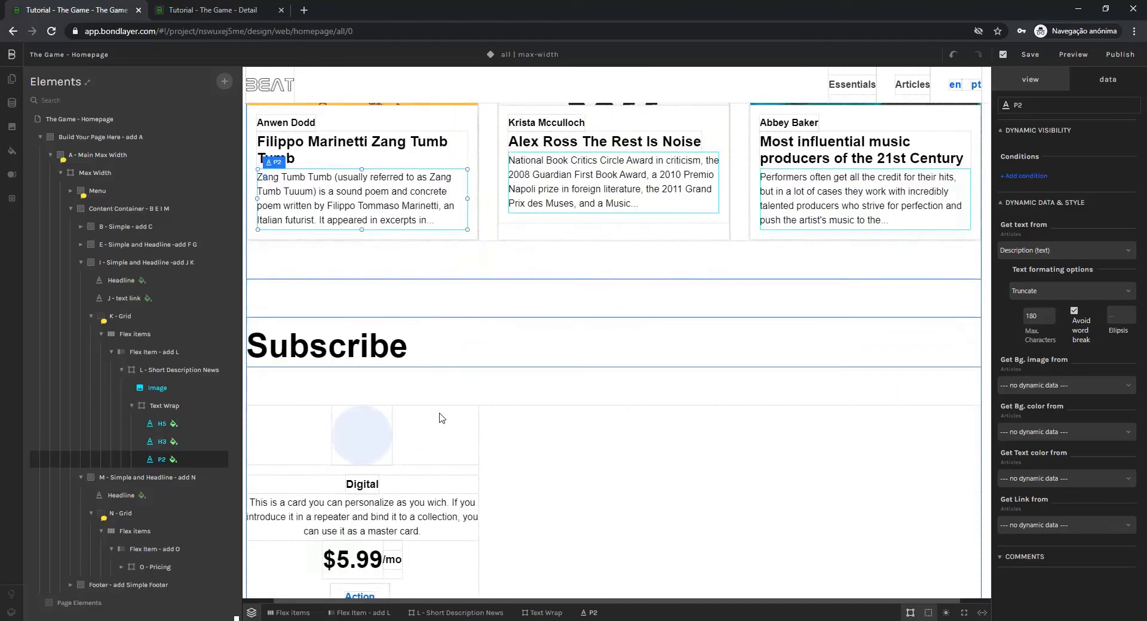
scroll(441, 418, down, 3)
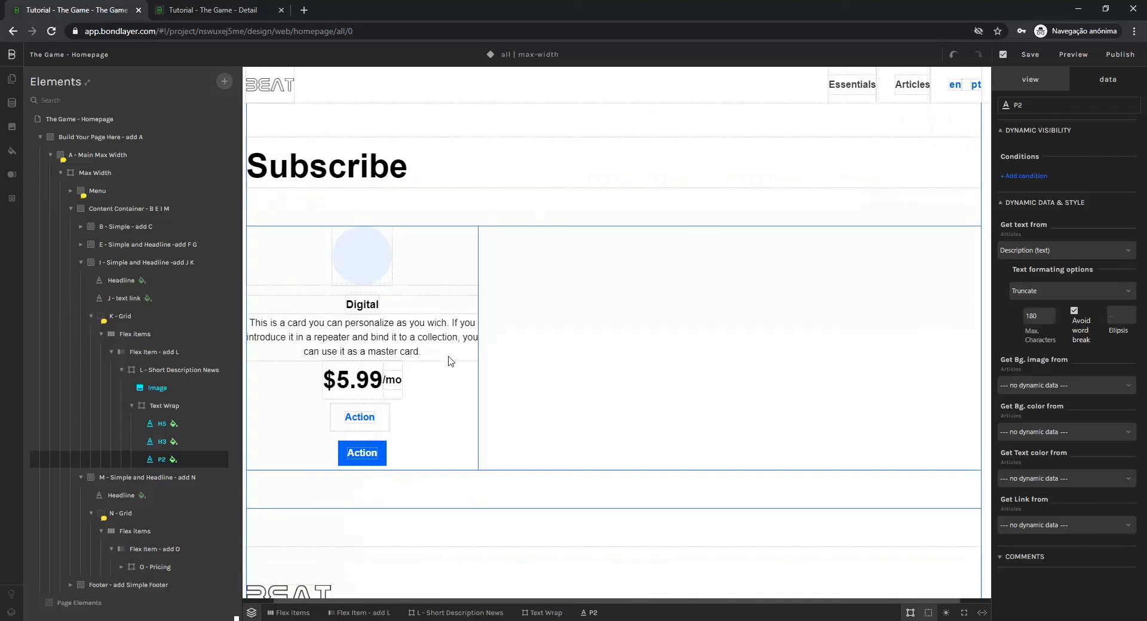
click(383, 320)
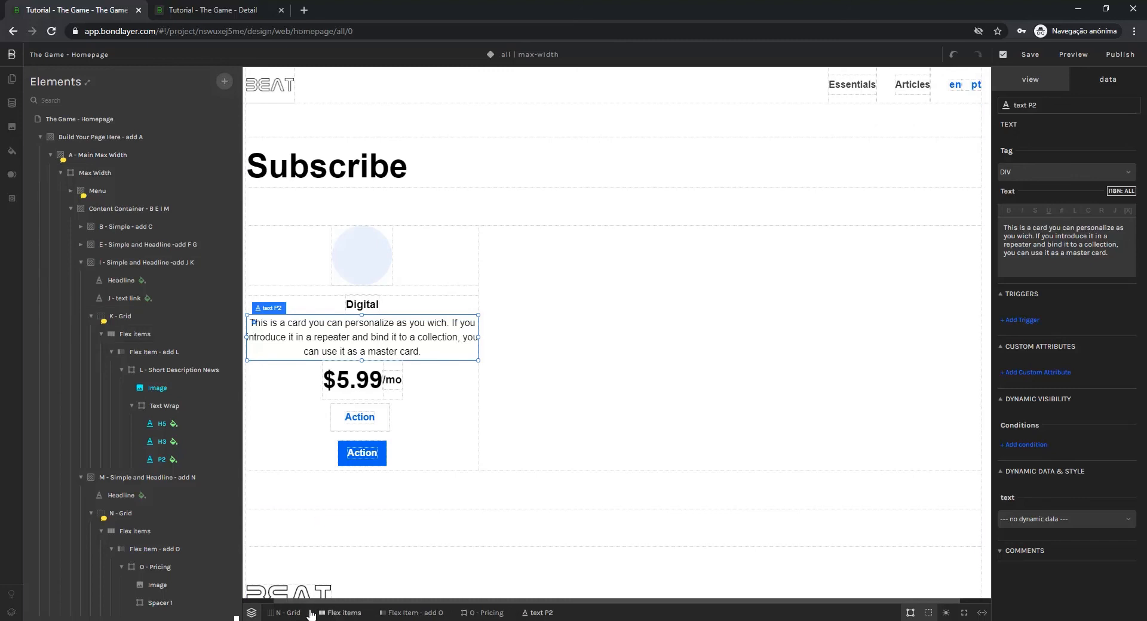
click(545, 614)
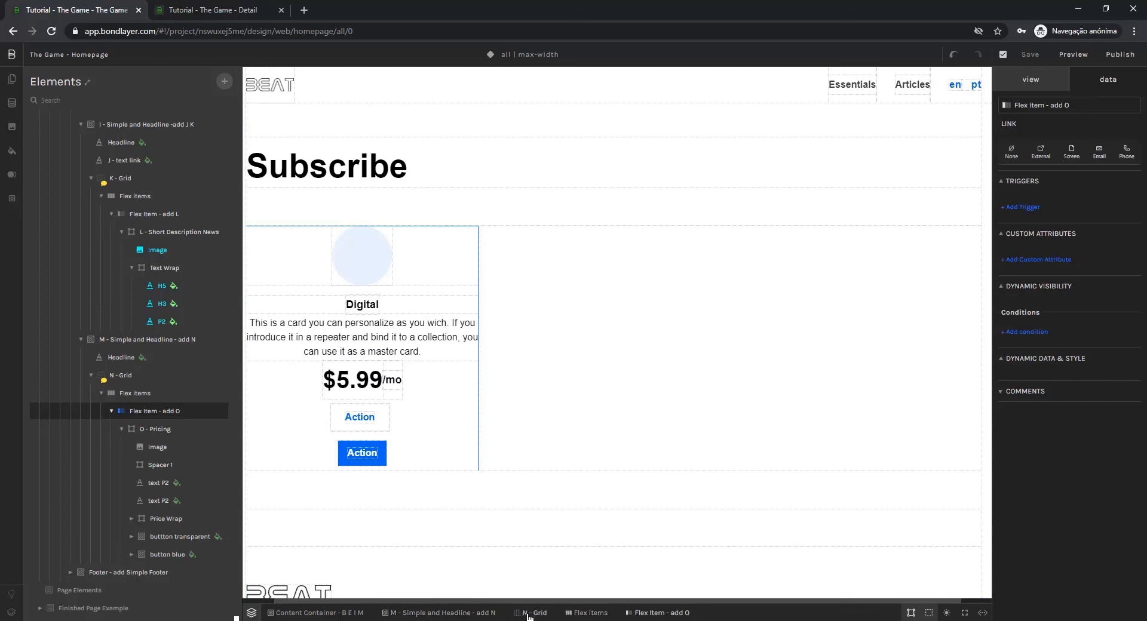
click(528, 616)
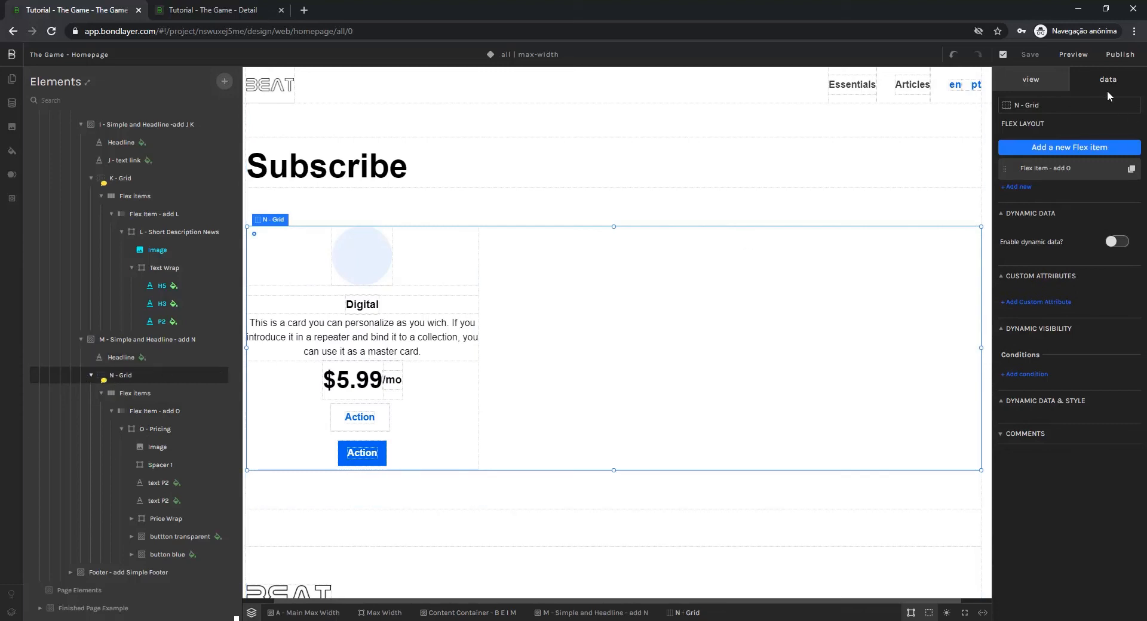
click(1114, 242)
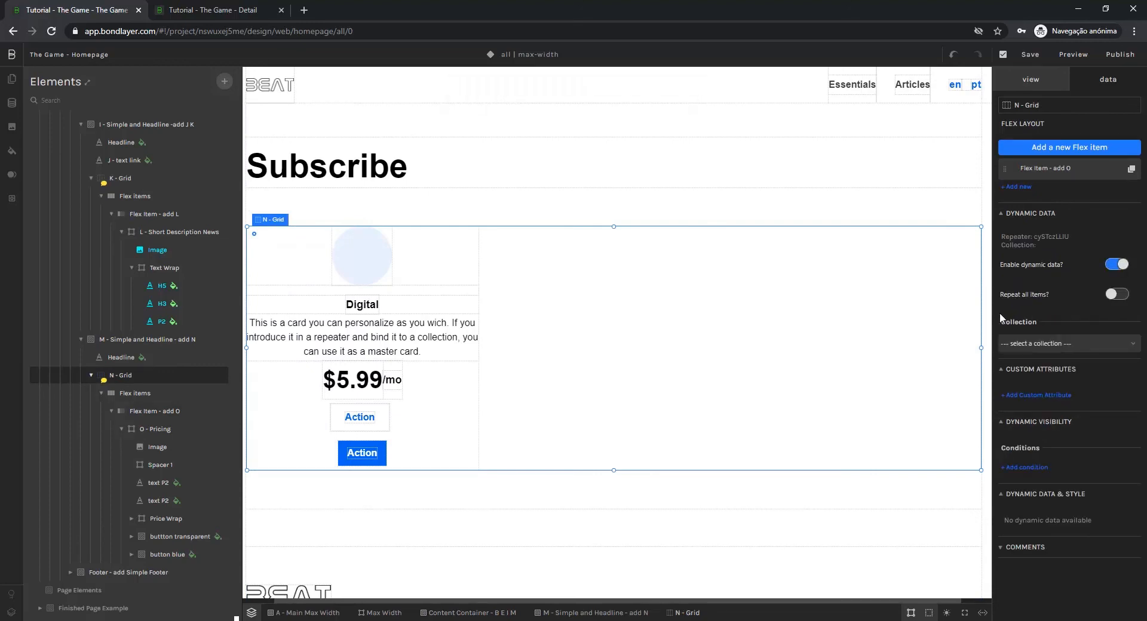
click(1052, 343)
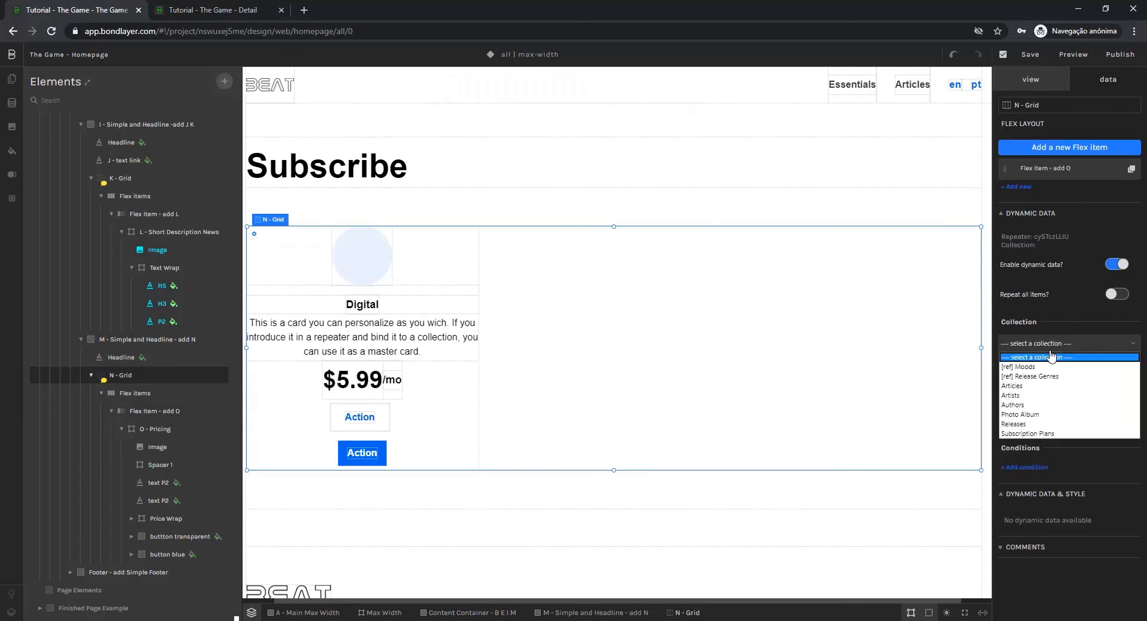
click(1033, 433)
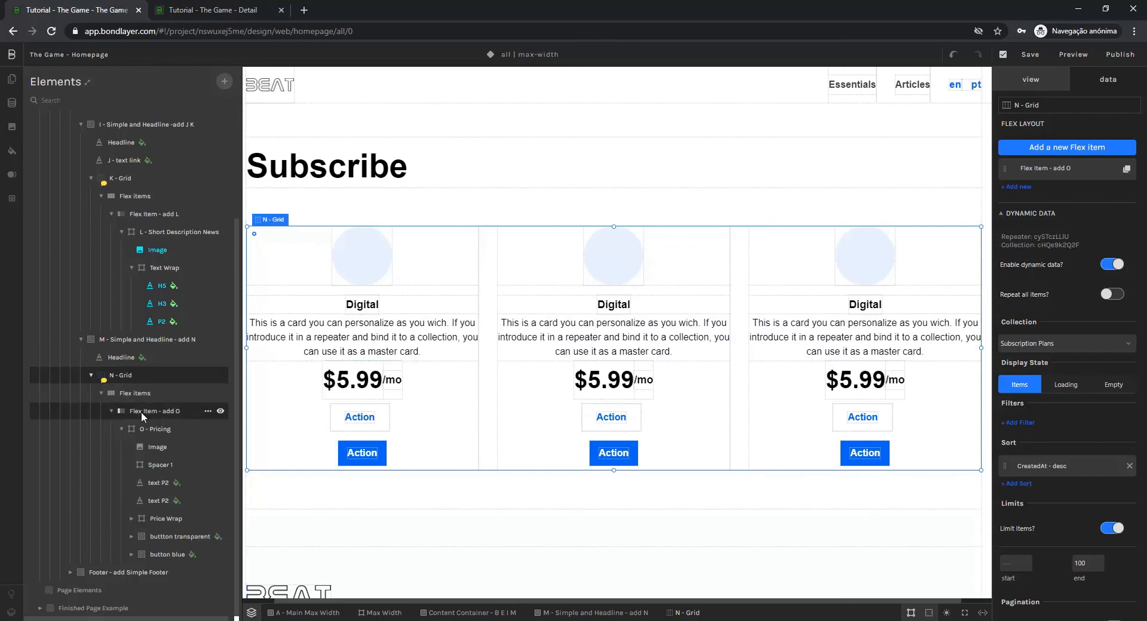
click(207, 10)
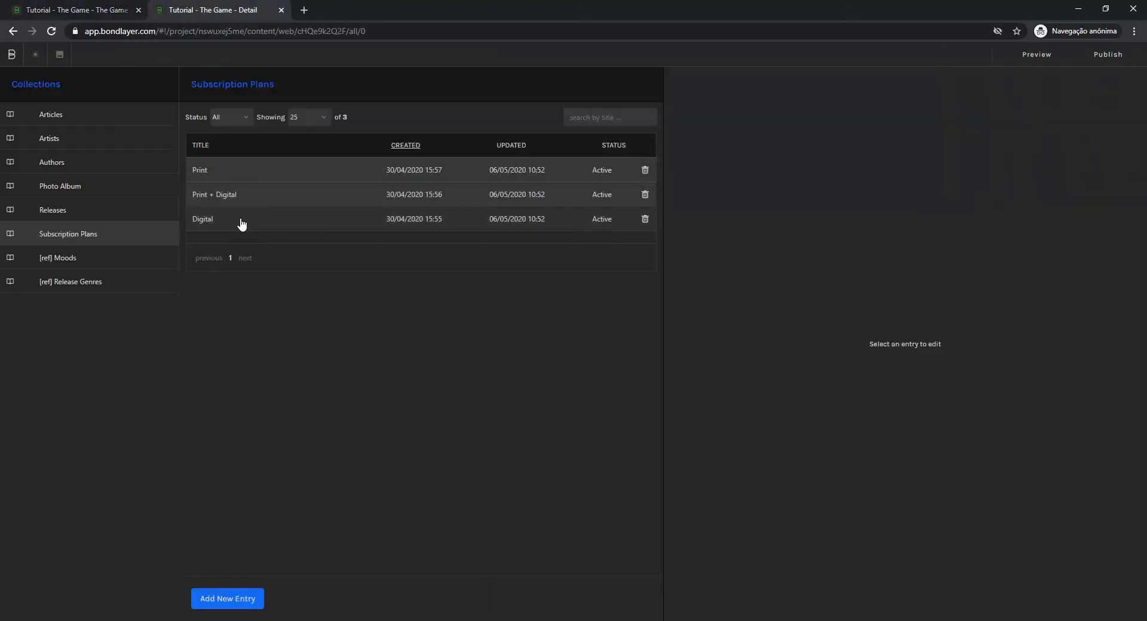
click(84, 11)
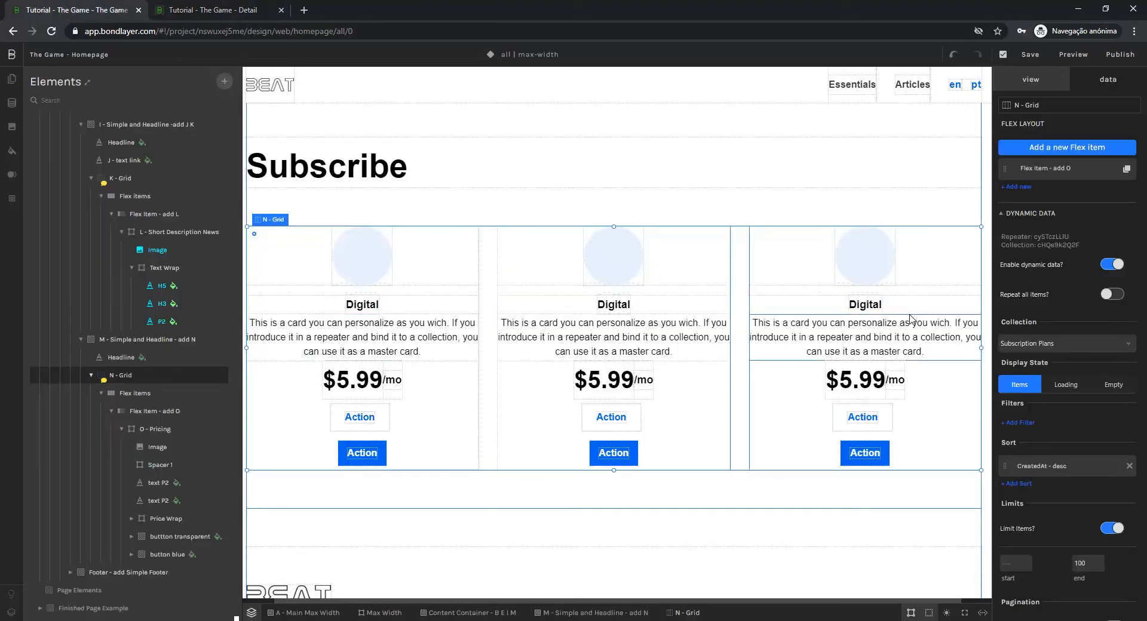
Step: Bind the pricing card's image to the Image / Icon (image) field of the Subscription Plans collection
scroll(1105, 328, down, 5)
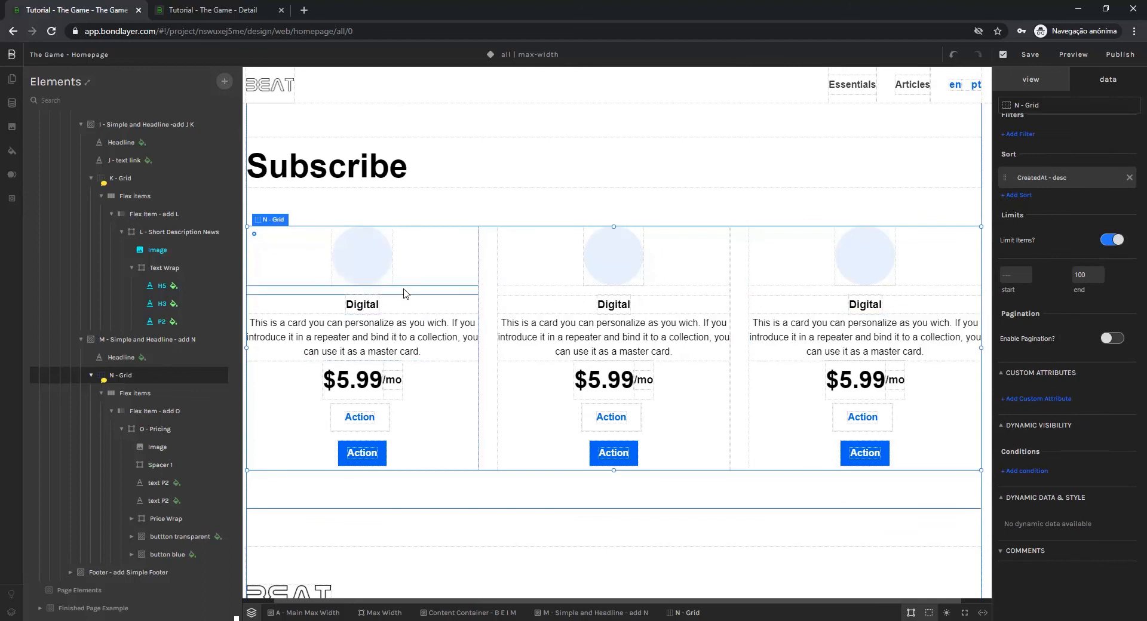
click(367, 255)
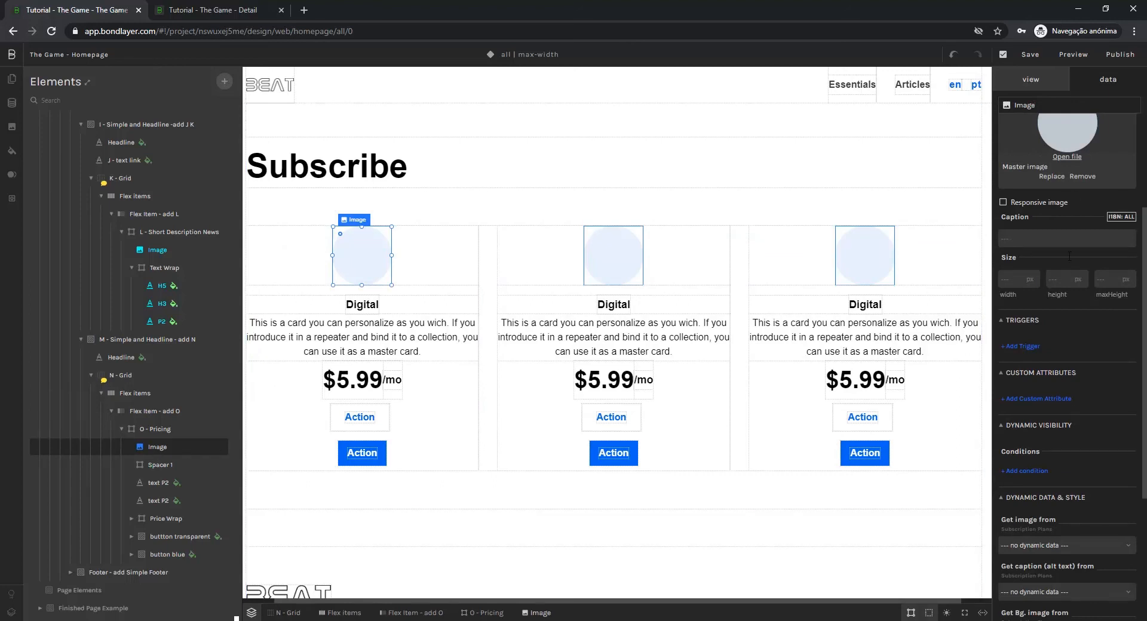
scroll(1036, 389, down, 2)
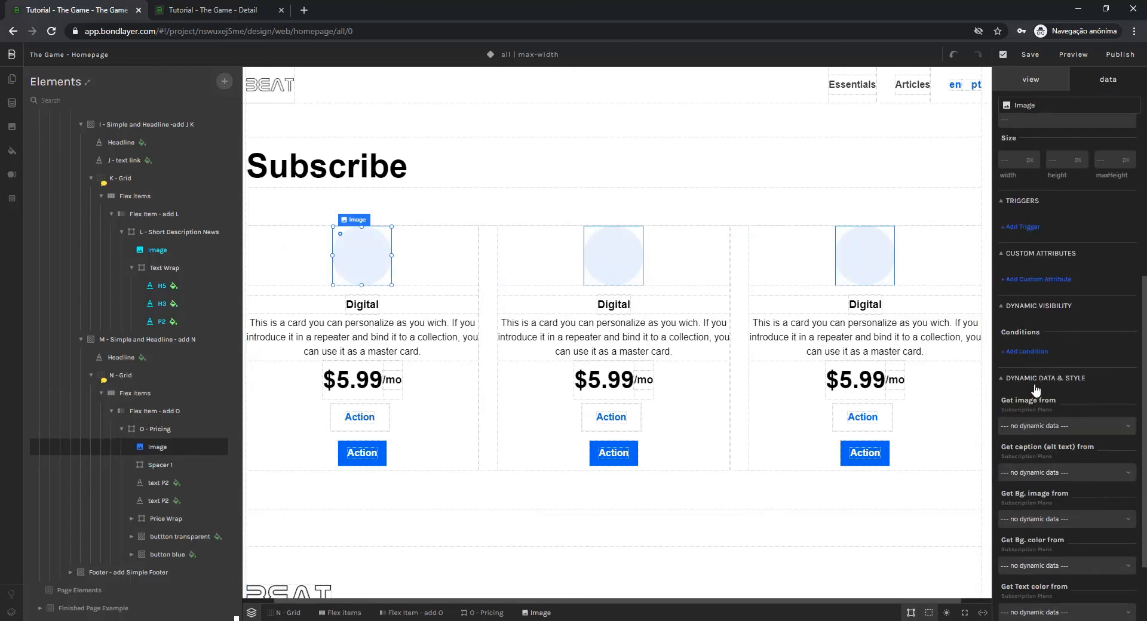
click(1044, 428)
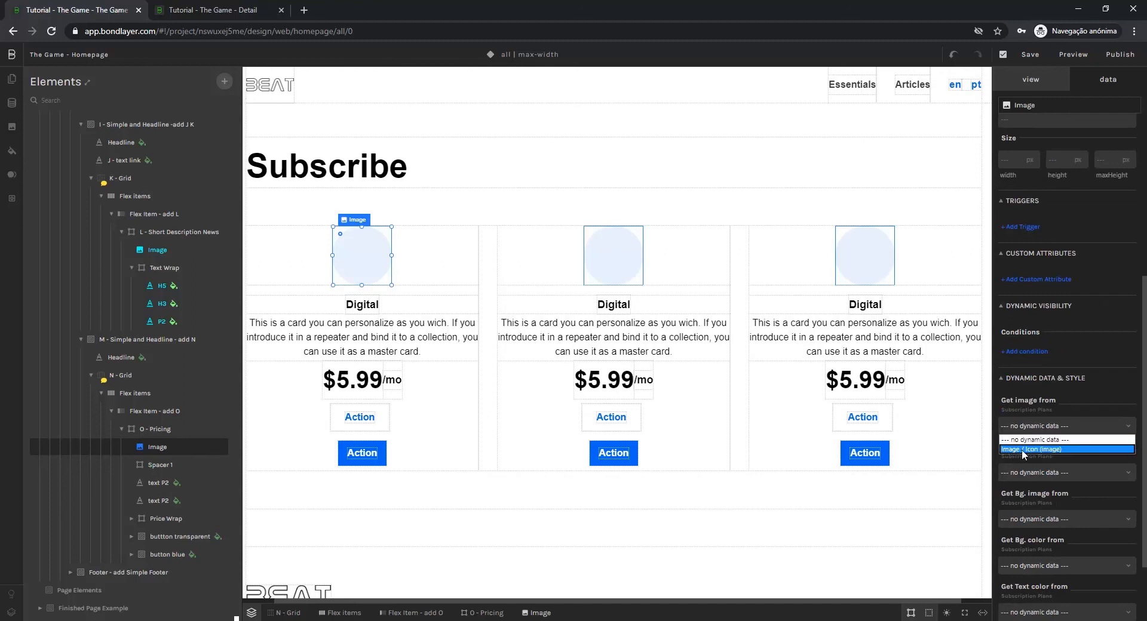
click(1025, 449)
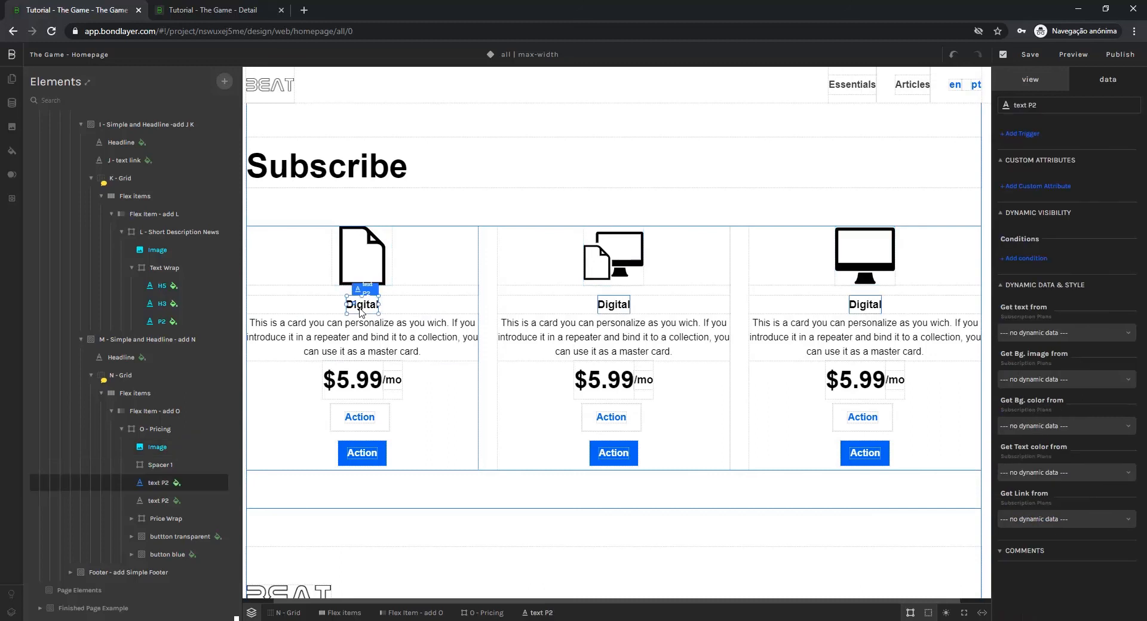
Step: Bind the pricing card's plan title to Name (text) and the paragraph below it to Description (text)
click(360, 309)
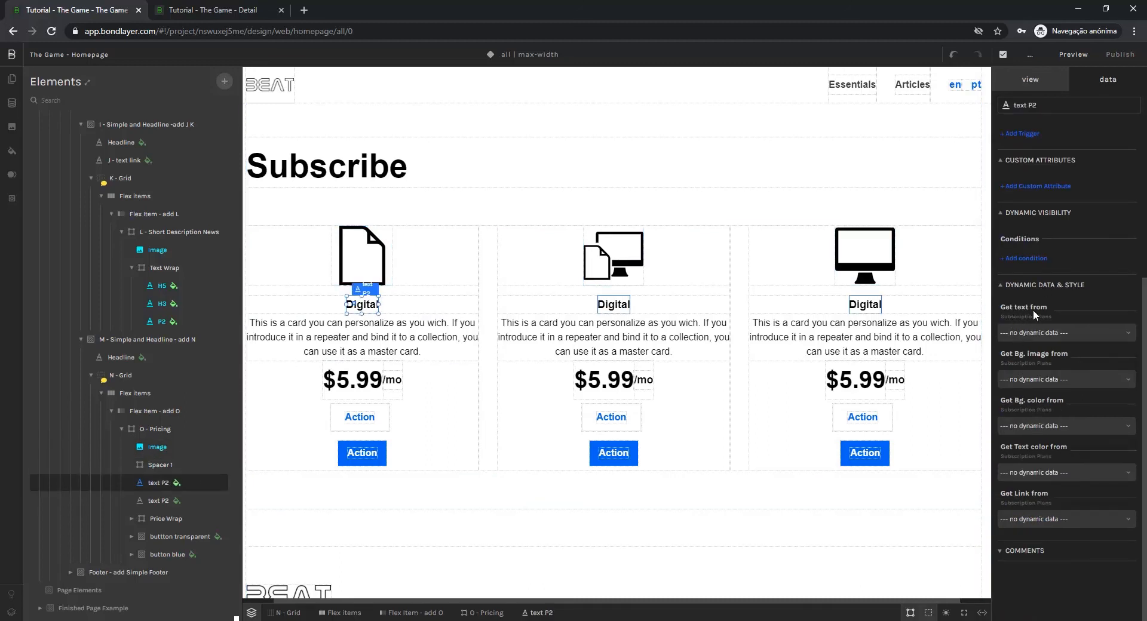
click(1021, 335)
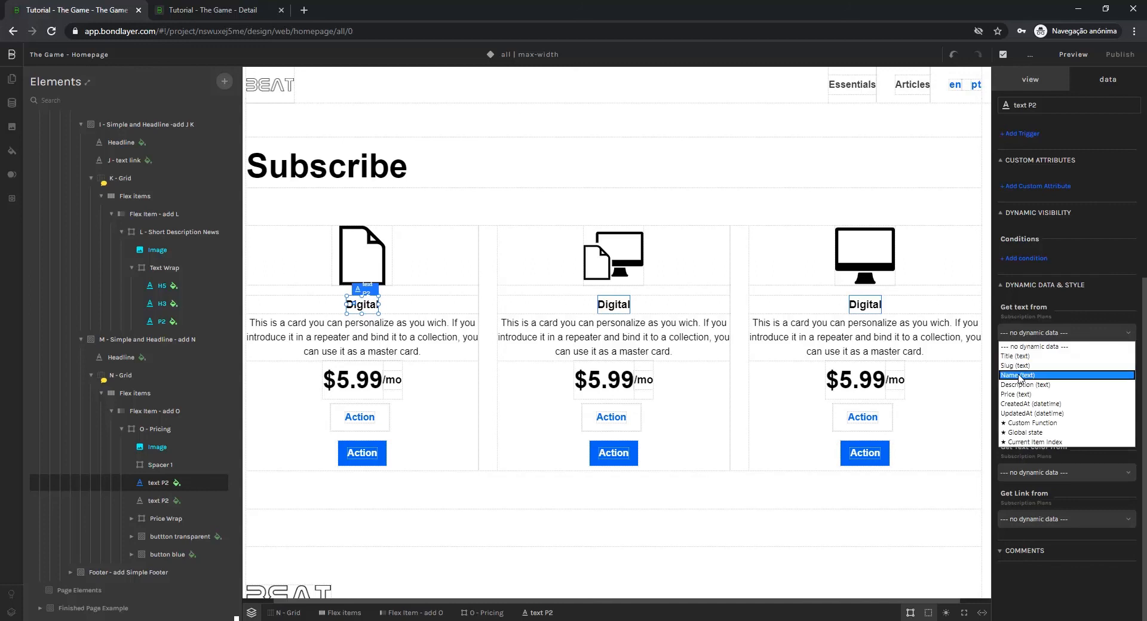
click(1019, 375)
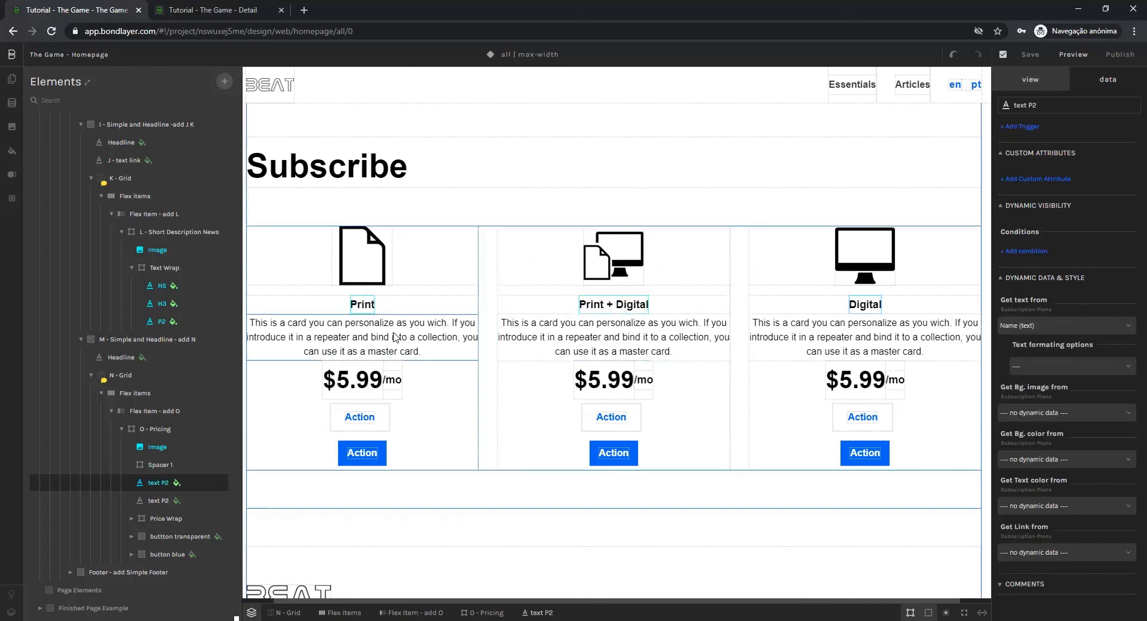
click(397, 337)
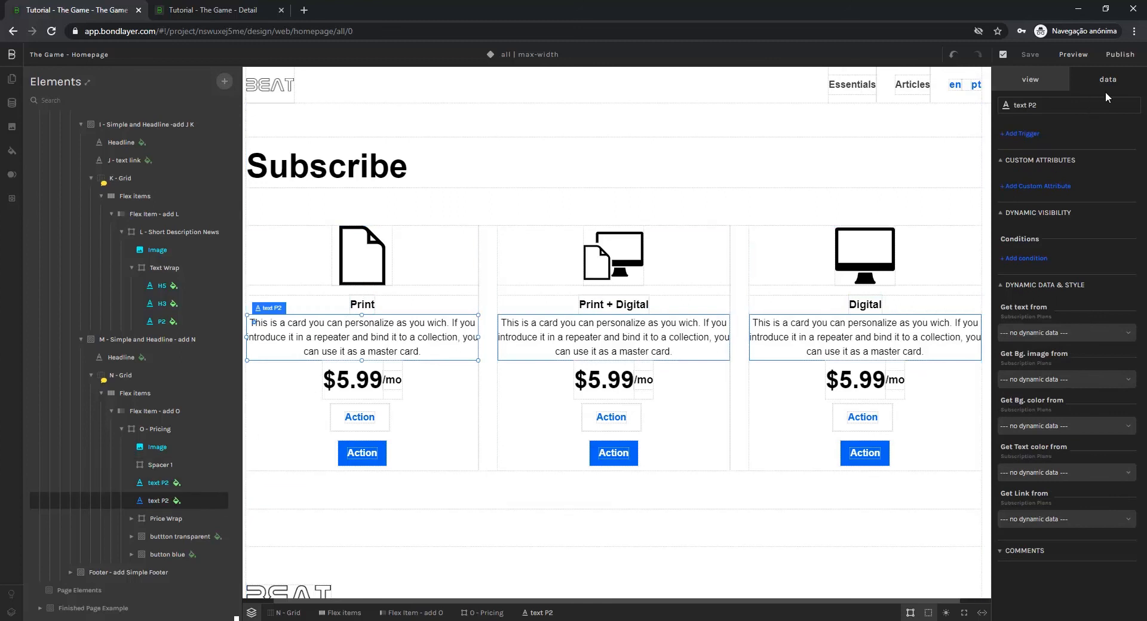
click(1038, 333)
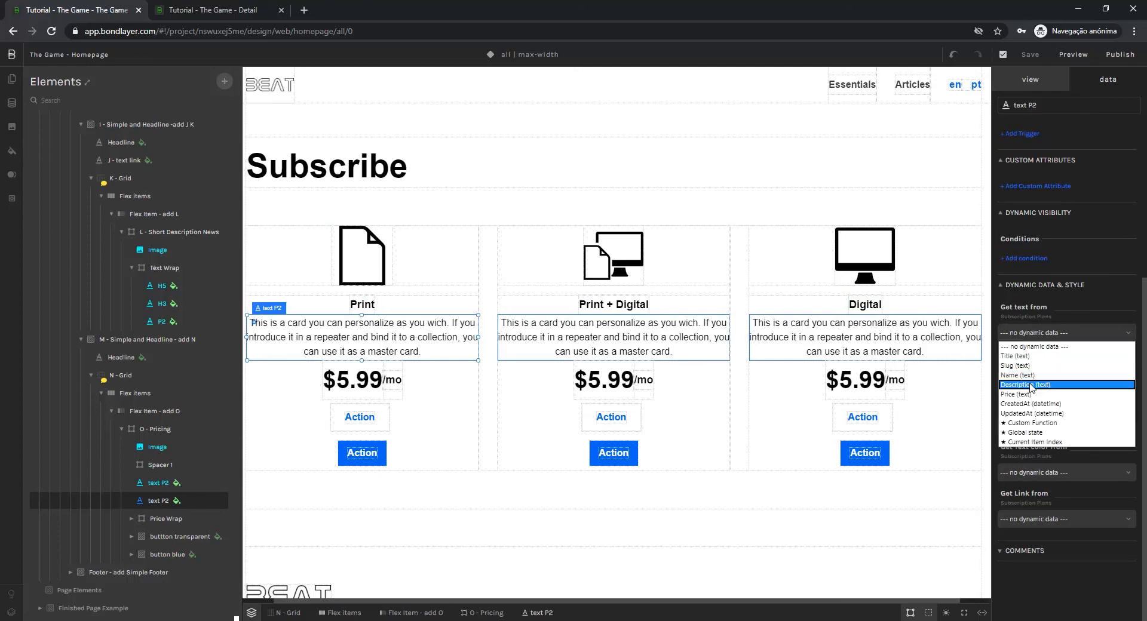
click(1030, 386)
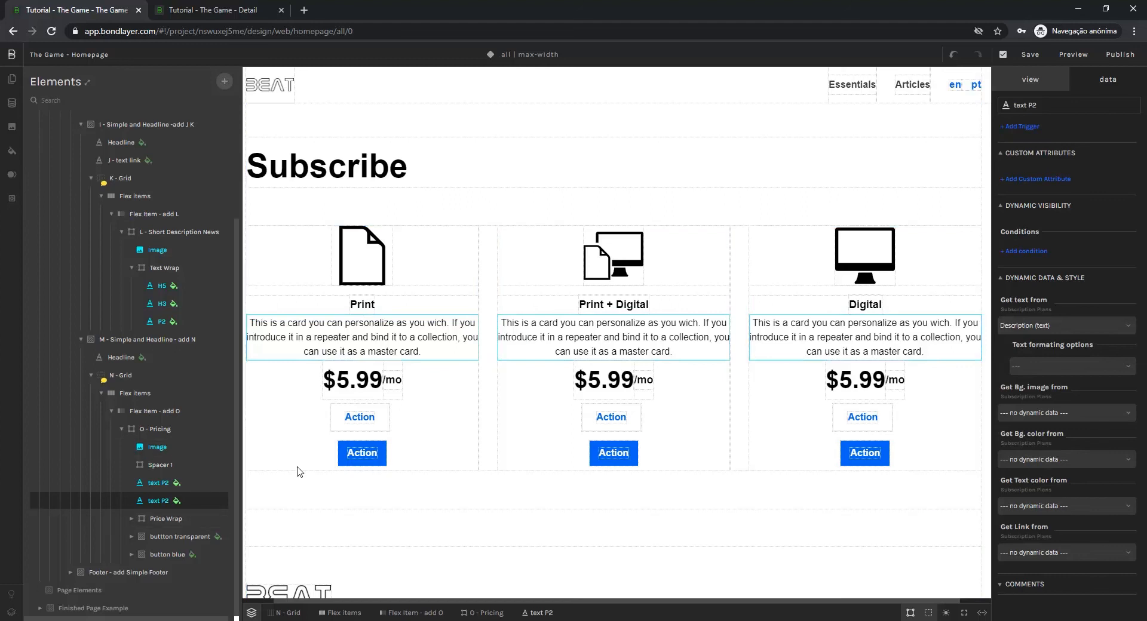
Step: Bind the pricing card's H1 price text to Price (text) of the Subscription Plans collection
click(366, 385)
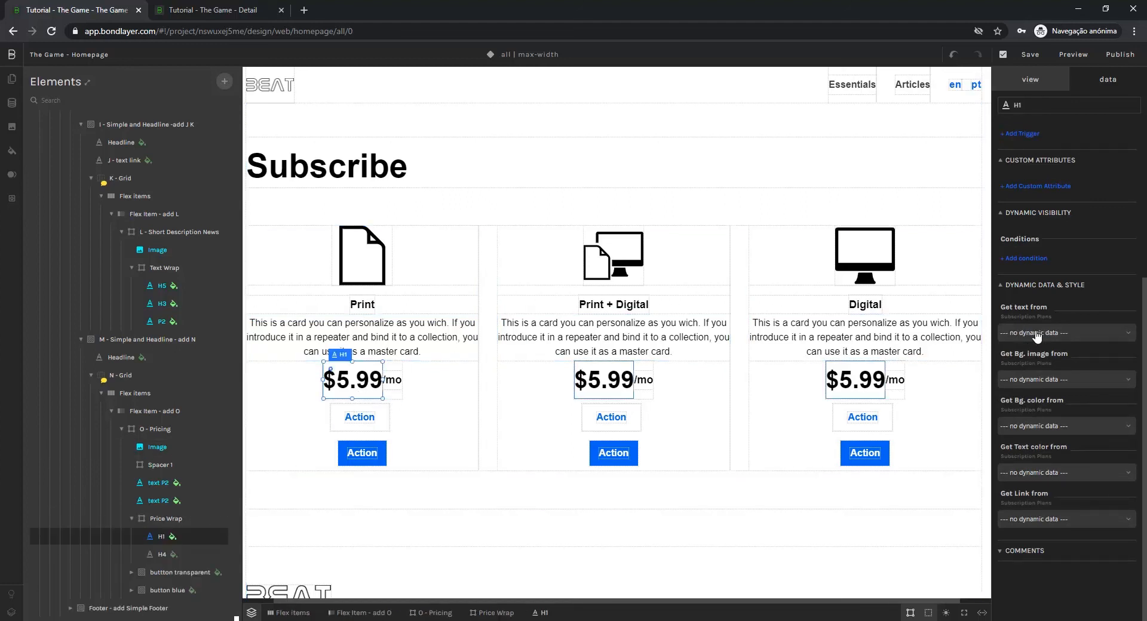
click(1037, 337)
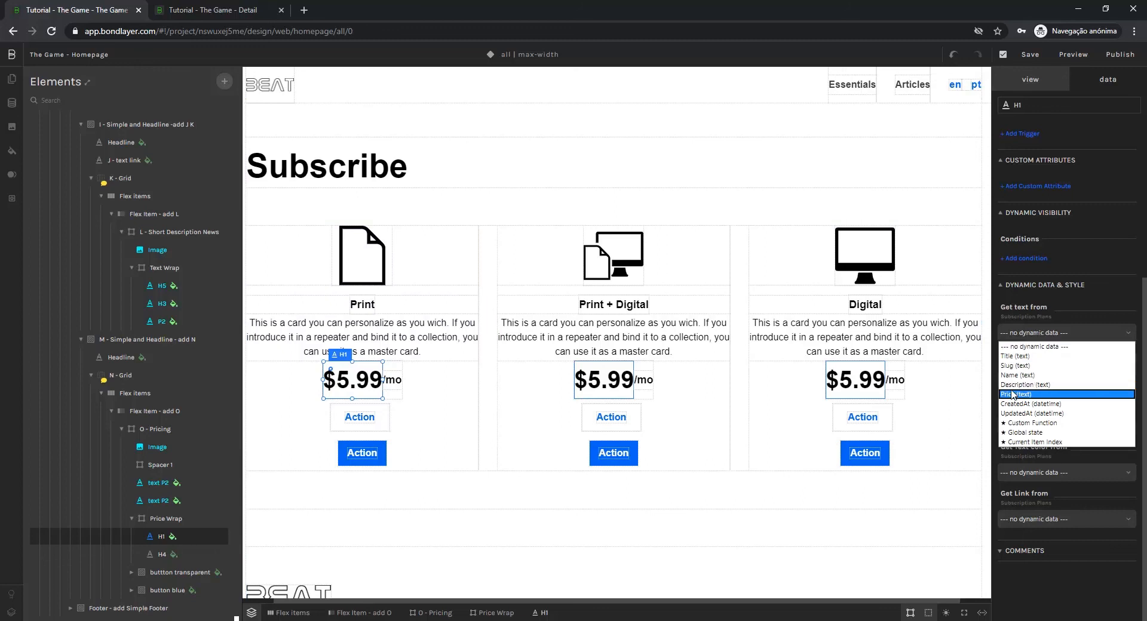
click(1013, 394)
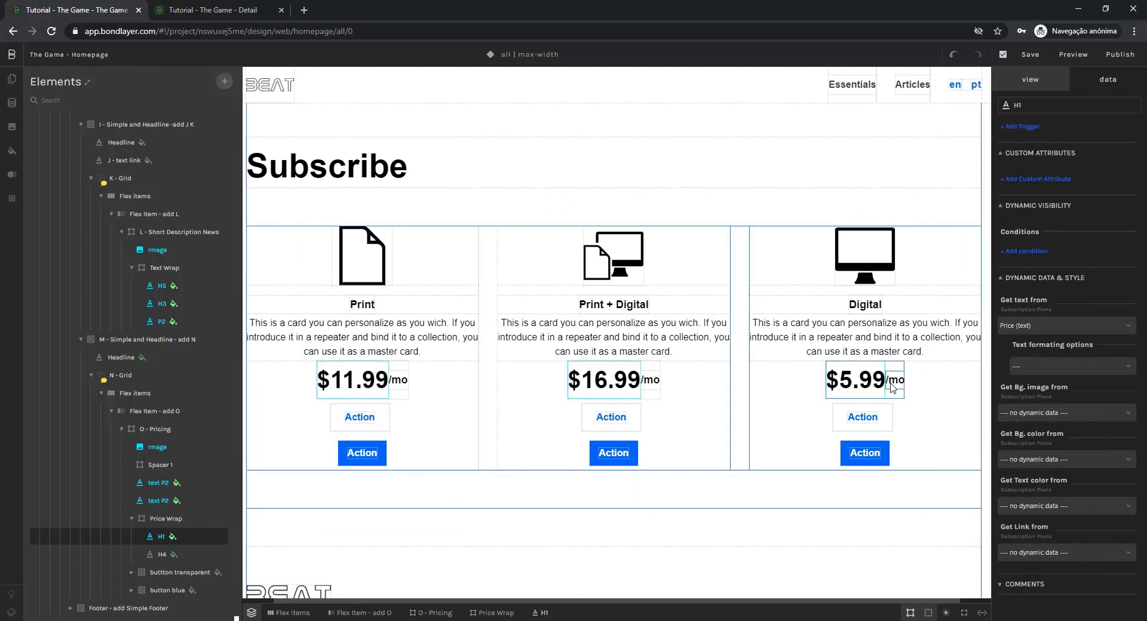
Step: Look back over the homepage sections in the editor and preview the page to check the bound content
scroll(891, 388, up, 2)
scroll(891, 387, up, 9)
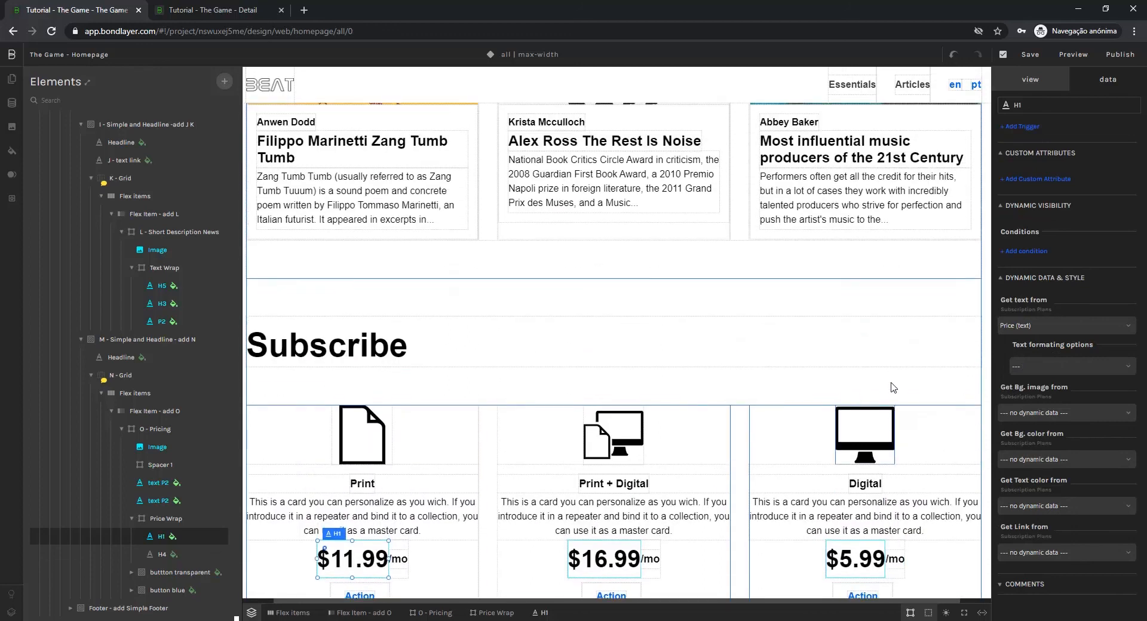
scroll(893, 388, up, 15)
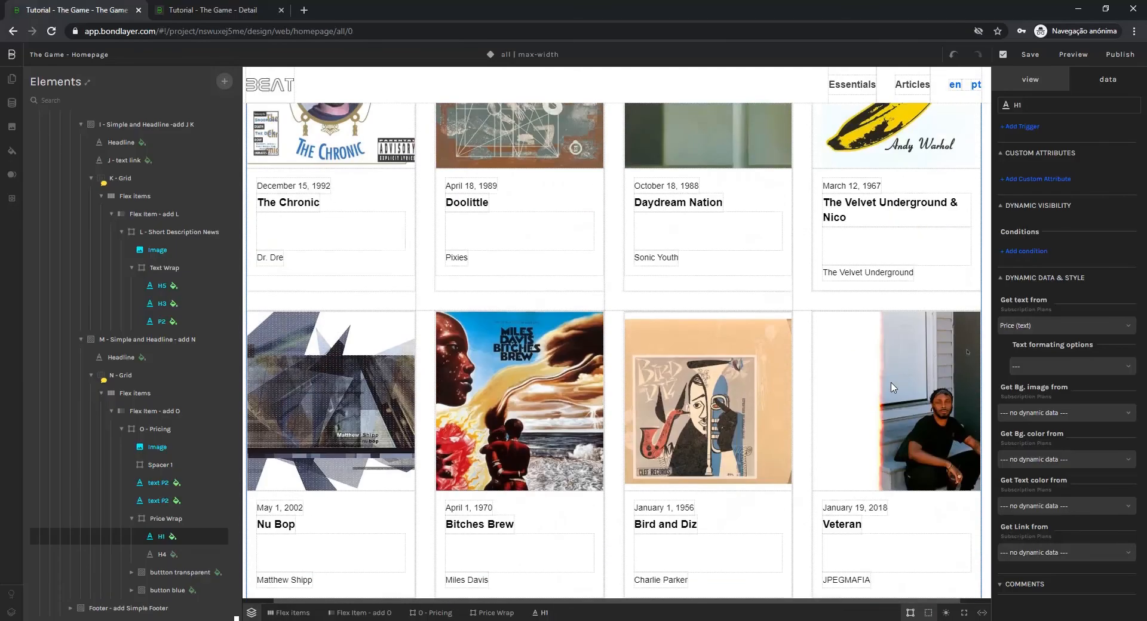
scroll(891, 382, up, 10)
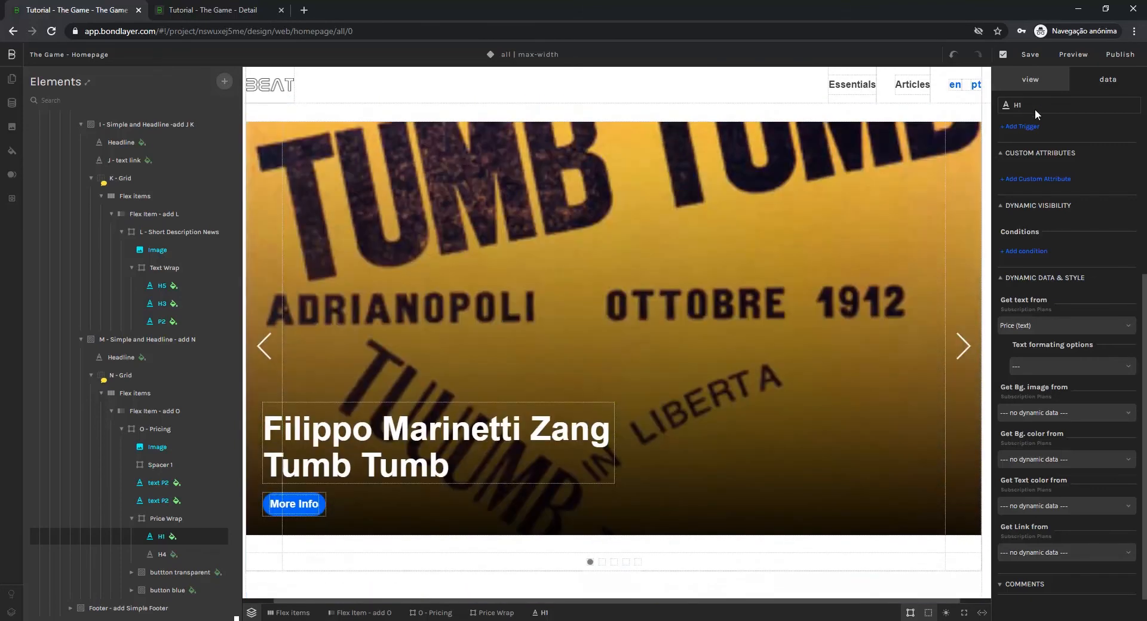
click(1071, 56)
scroll(901, 601, down, 20)
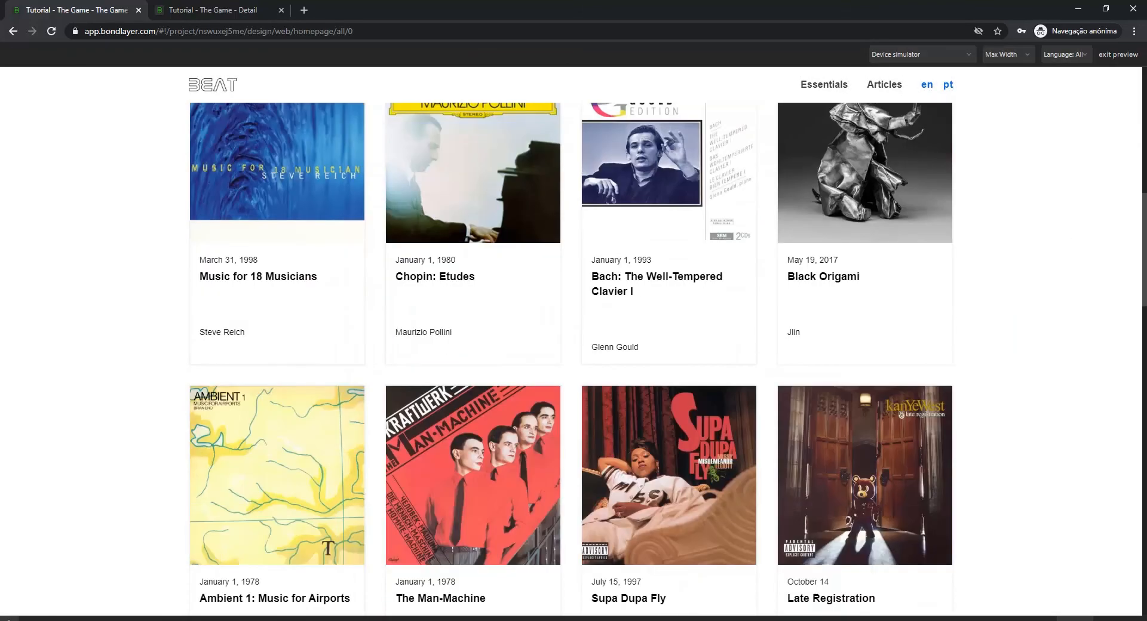